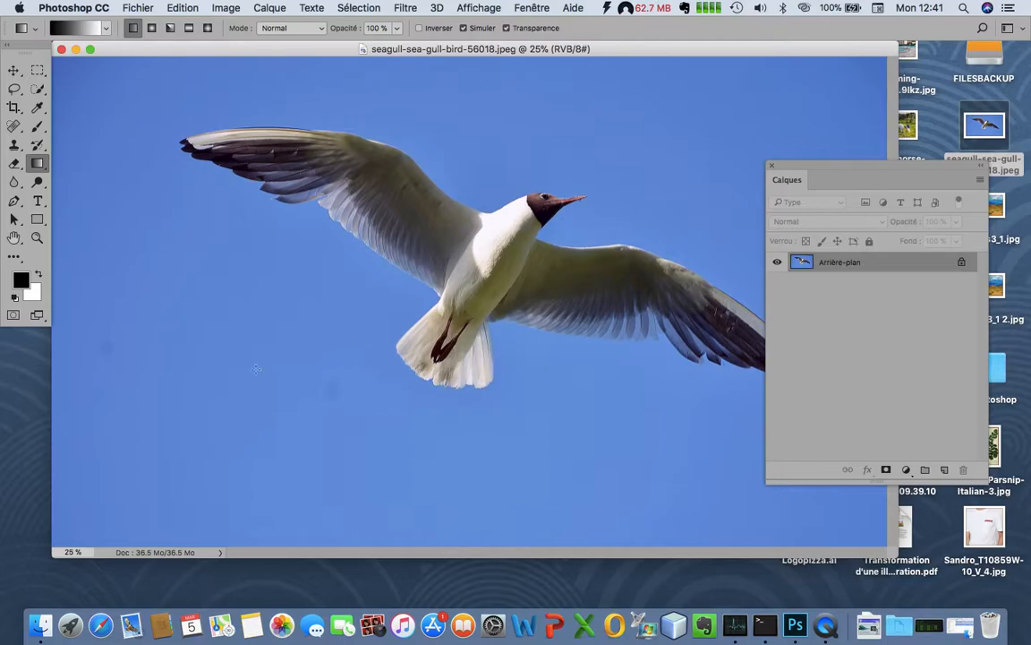
Convert the locked background into a regular layer and open its blending options beside the seagull
{"action": "left_click", "coordinate": [963, 263]}
{"action": "double_click", "coordinate": [929, 263]}
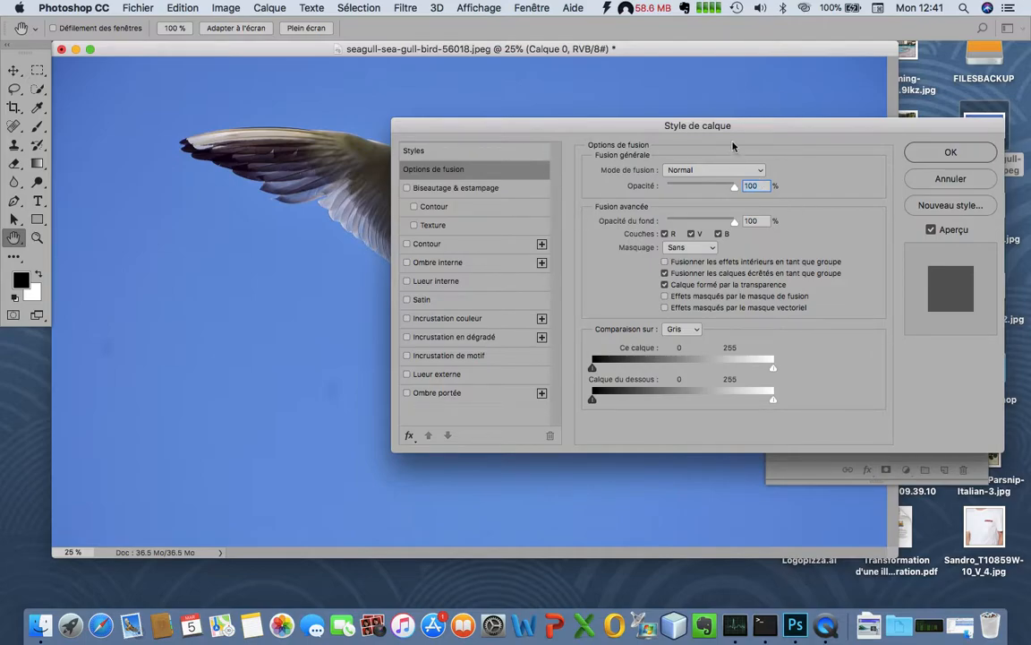
{"action": "left_click_drag", "start_coordinate": [713, 141], "coordinate": [902, 222]}
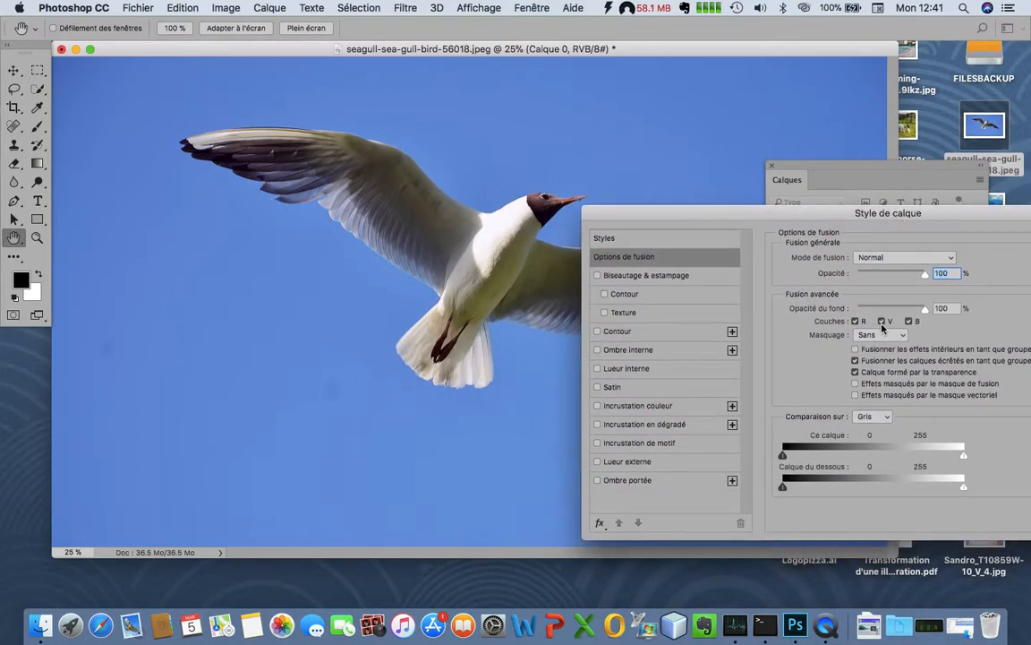
{"action": "left_click", "coordinate": [882, 417]}
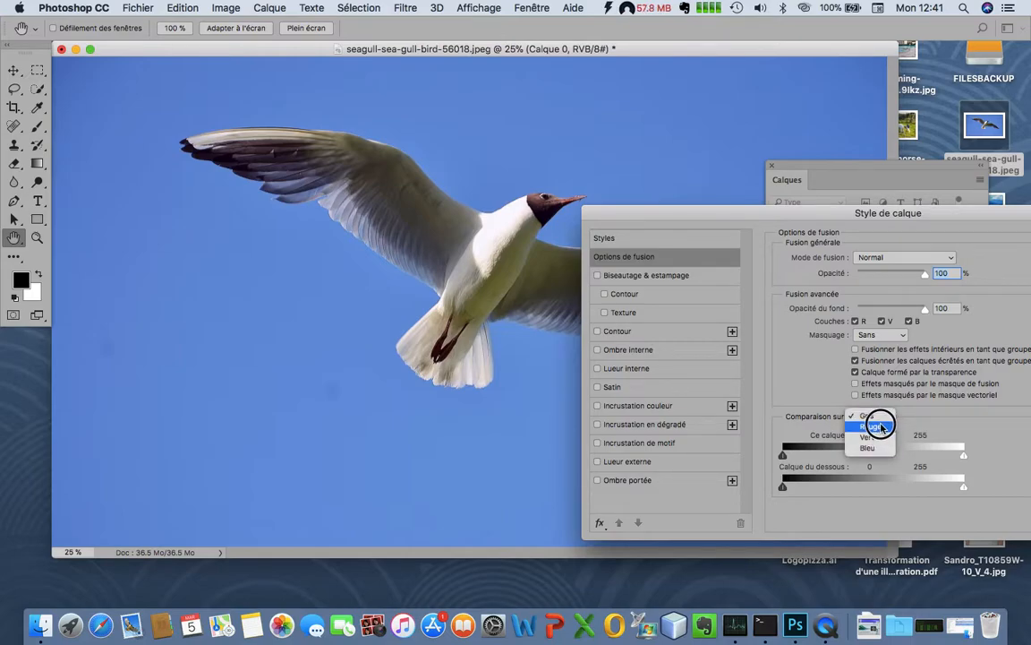
{"action": "left_click", "coordinate": [881, 427]}
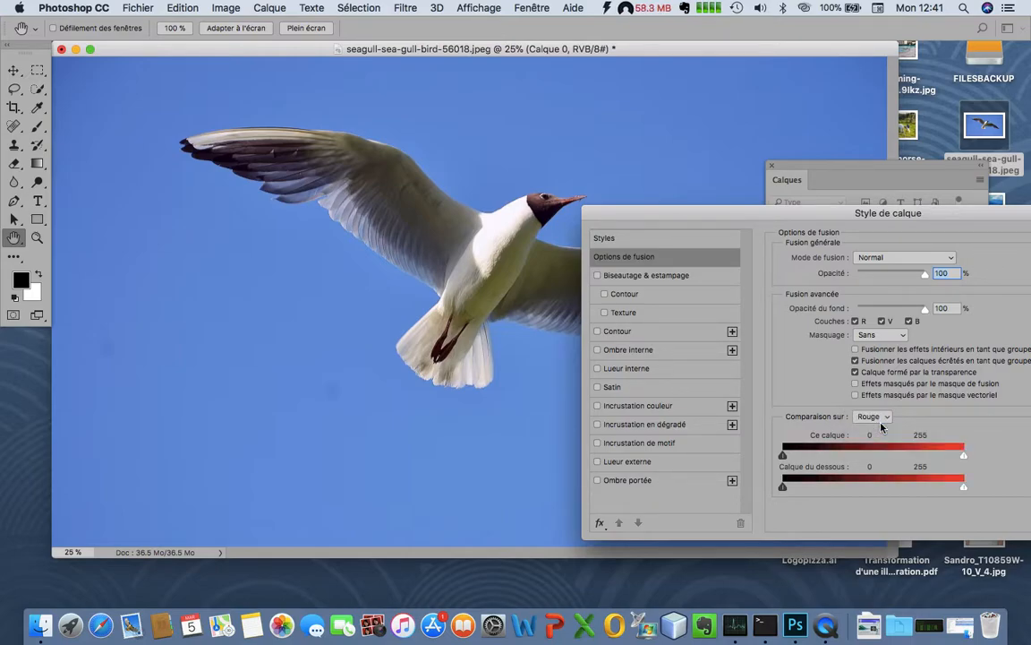
{"action": "left_click_drag", "start_coordinate": [963, 454], "coordinate": [990, 450]}
Hide the blue sky by comparing on Bleu and splitting this layer's highlight threshold to 158 / 196, then apply the blending options
{"action": "left_click", "coordinate": [872, 416]}
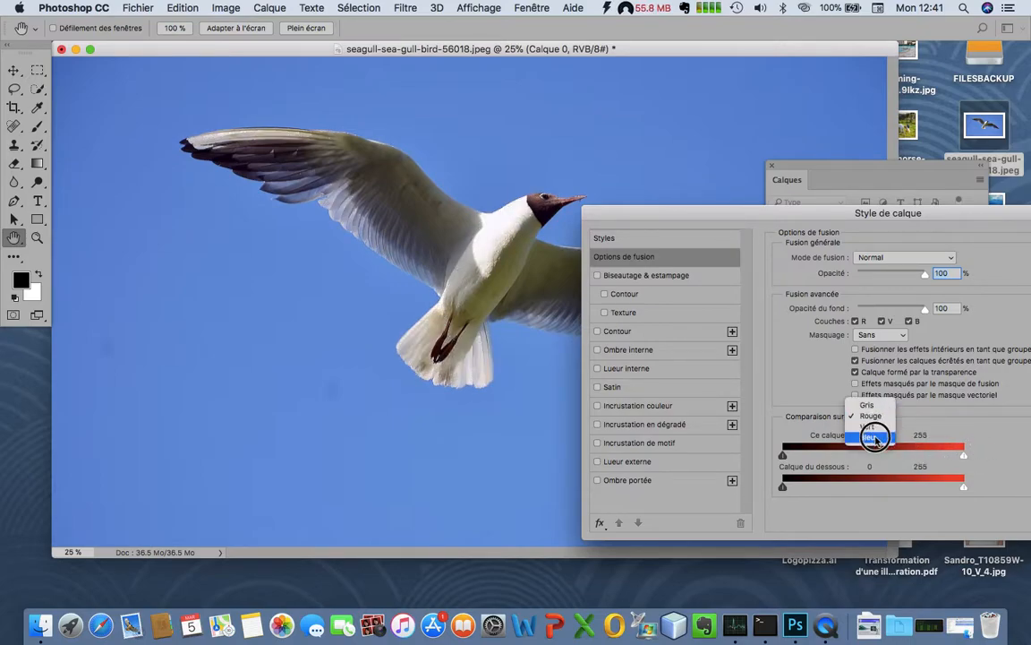
{"action": "left_click", "coordinate": [868, 434]}
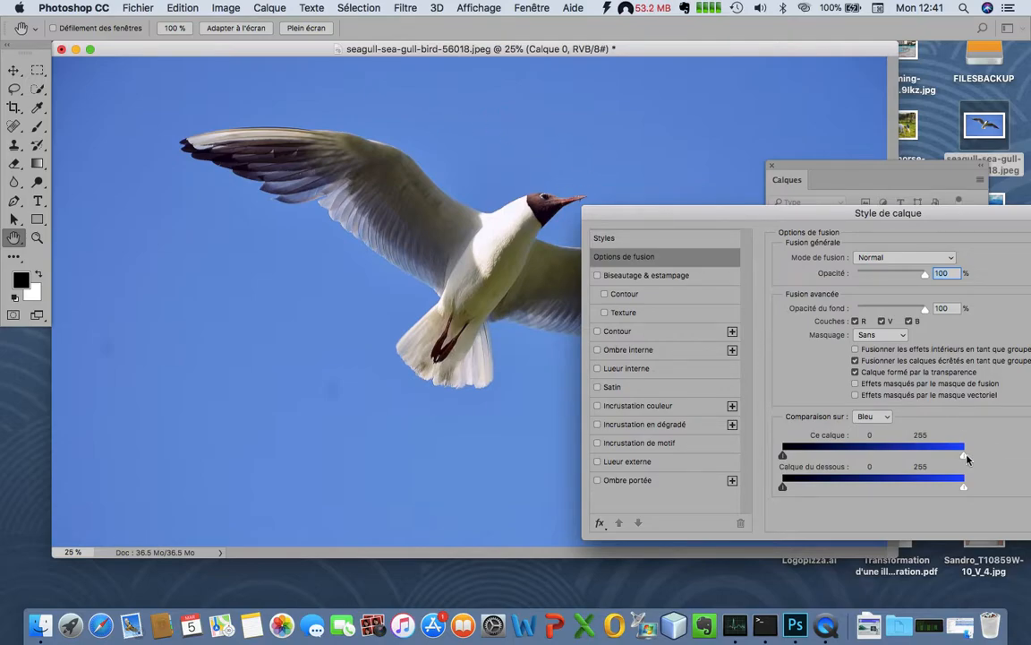
{"action": "left_click_drag", "start_coordinate": [964, 457], "coordinate": [914, 461]}
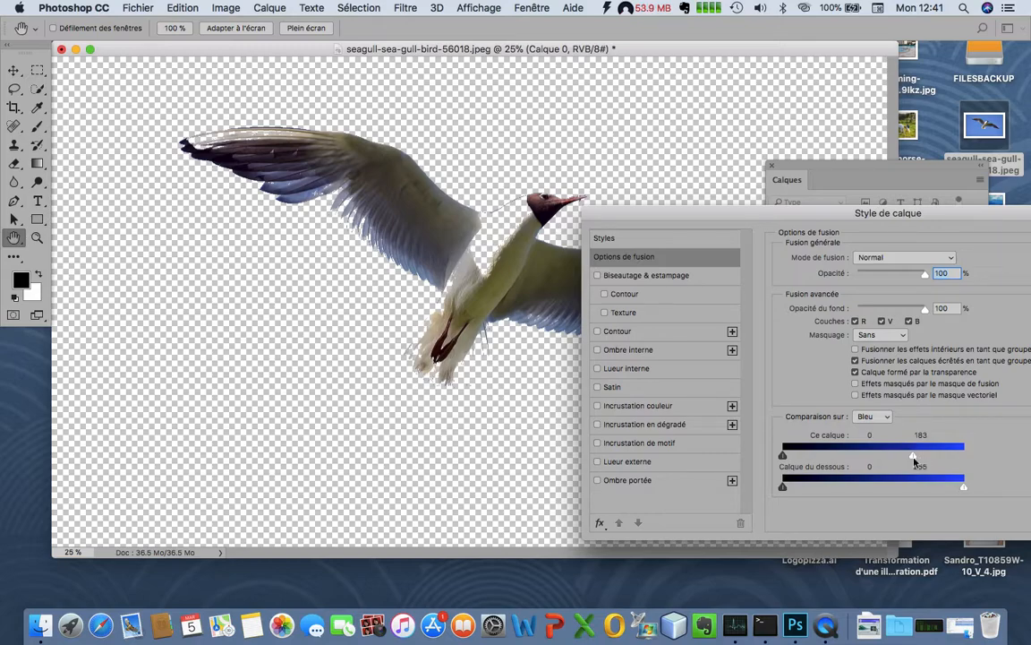
{"action": "mouse_move", "coordinate": [911, 458]}
{"action": "left_mouse_down"}
{"action": "mouse_move", "coordinate": [865, 463]}
{"action": "mouse_move", "coordinate": [938, 456]}
{"action": "mouse_move", "coordinate": [893, 455]}
{"action": "left_mouse_up"}
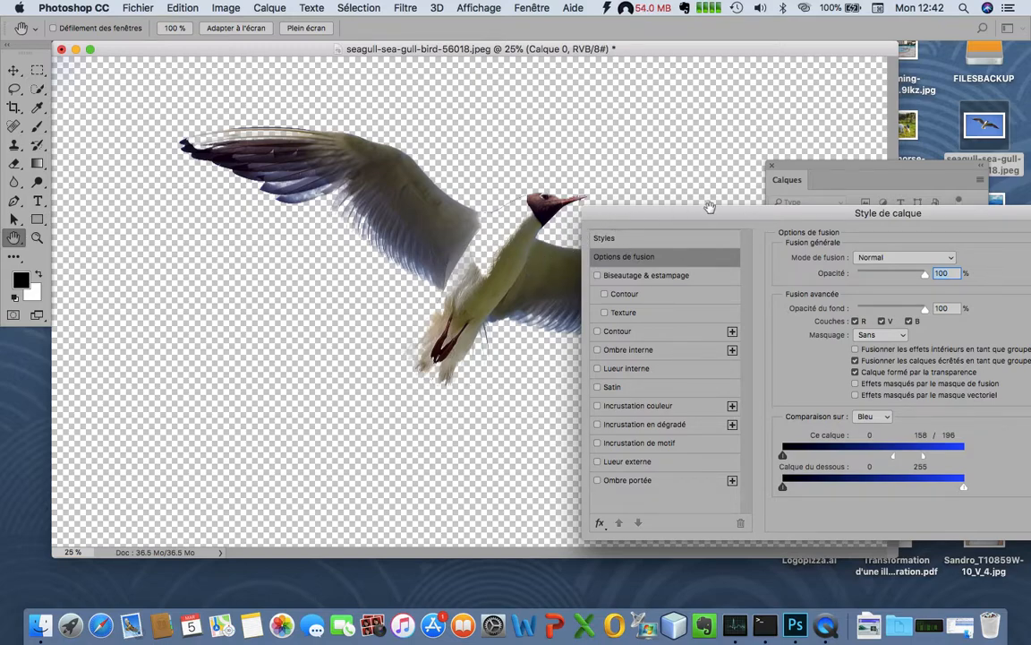
{"action": "left_click_drag", "start_coordinate": [716, 215], "coordinate": [500, 206]}
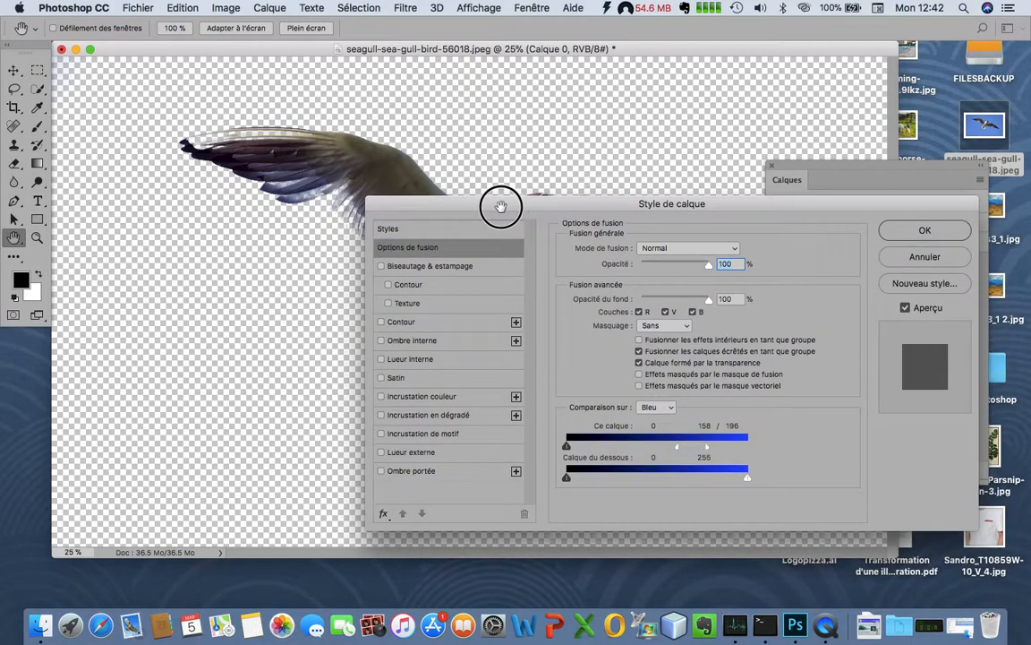
{"action": "left_click", "coordinate": [893, 232]}
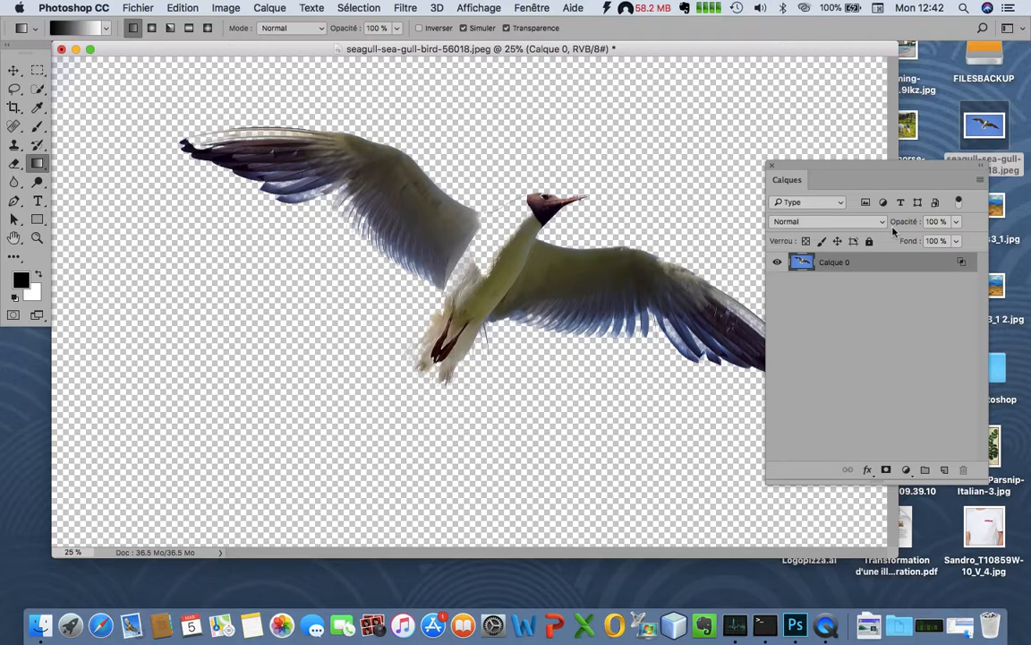
Duplicate Calque 0 beneath itself and reset the upper layer's Bleu highlight threshold to 255
{"action": "left_click_drag", "start_coordinate": [867, 262], "coordinate": [866, 288]}
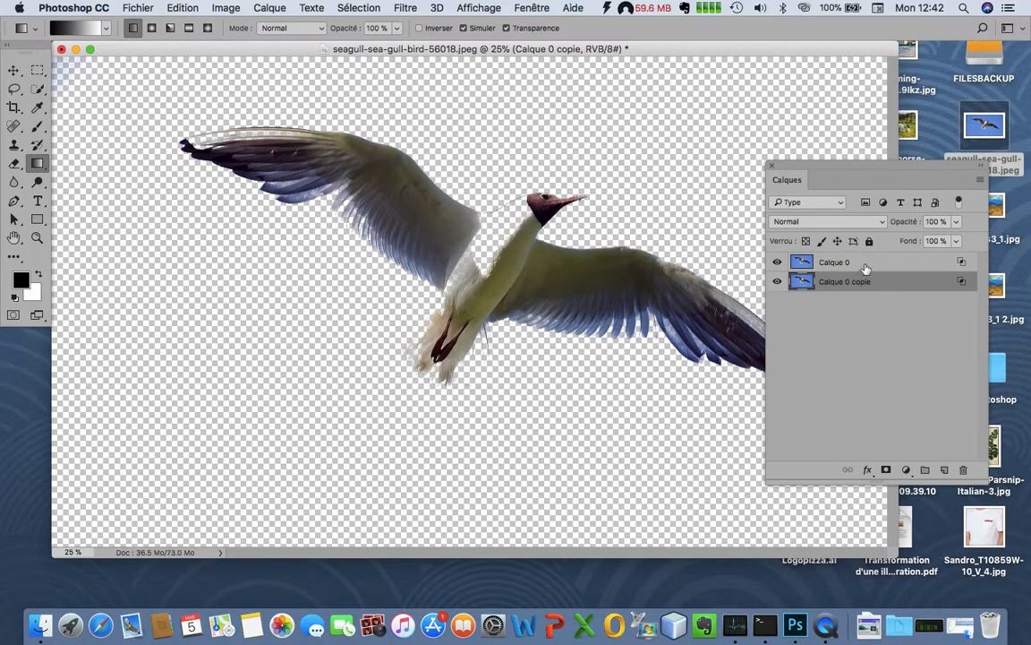
{"action": "left_click", "coordinate": [920, 262]}
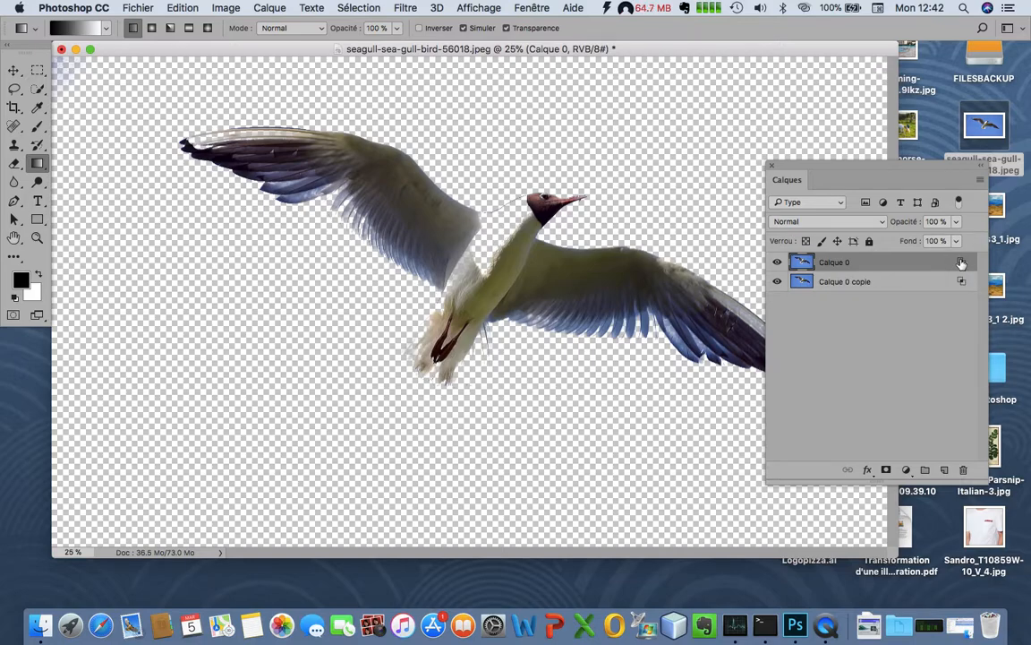
{"action": "double_click", "coordinate": [961, 262]}
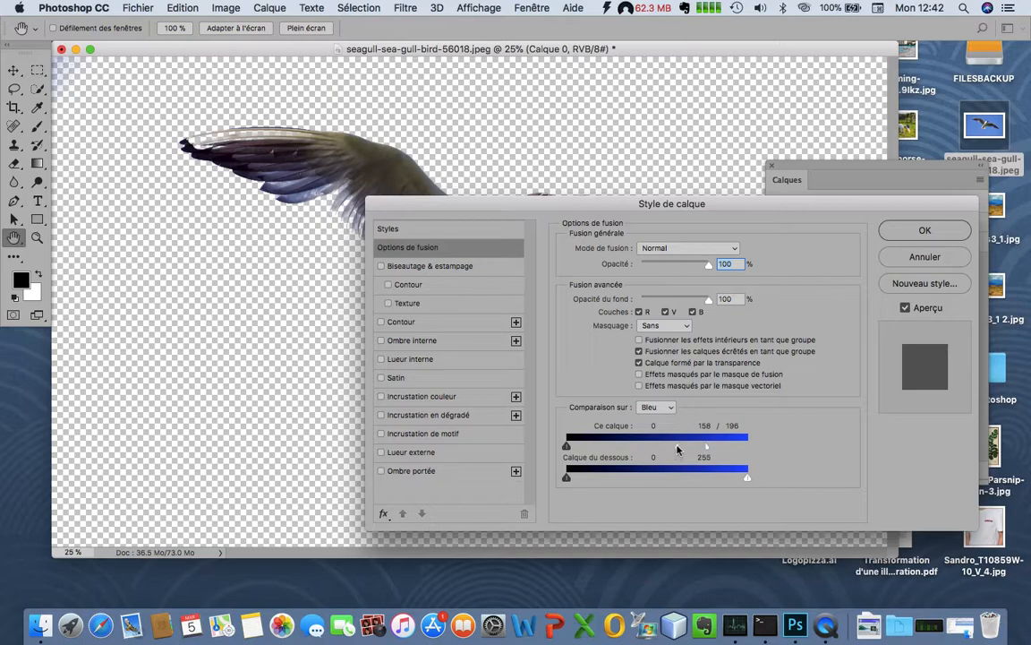
{"action": "left_click_drag", "start_coordinate": [677, 446], "coordinate": [780, 447]}
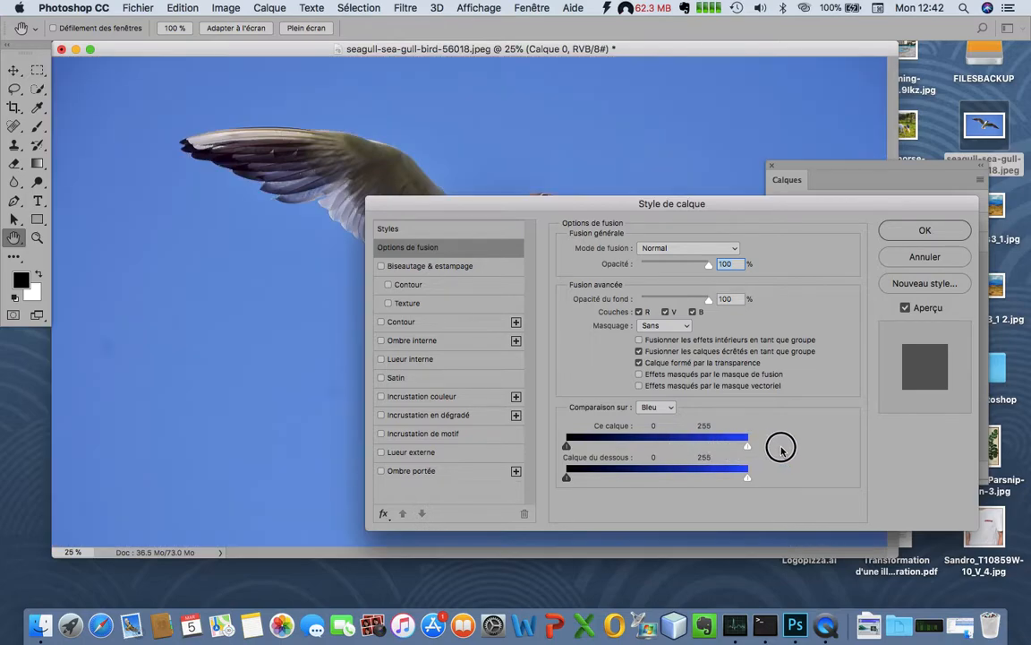
{"action": "left_click", "coordinate": [922, 231]}
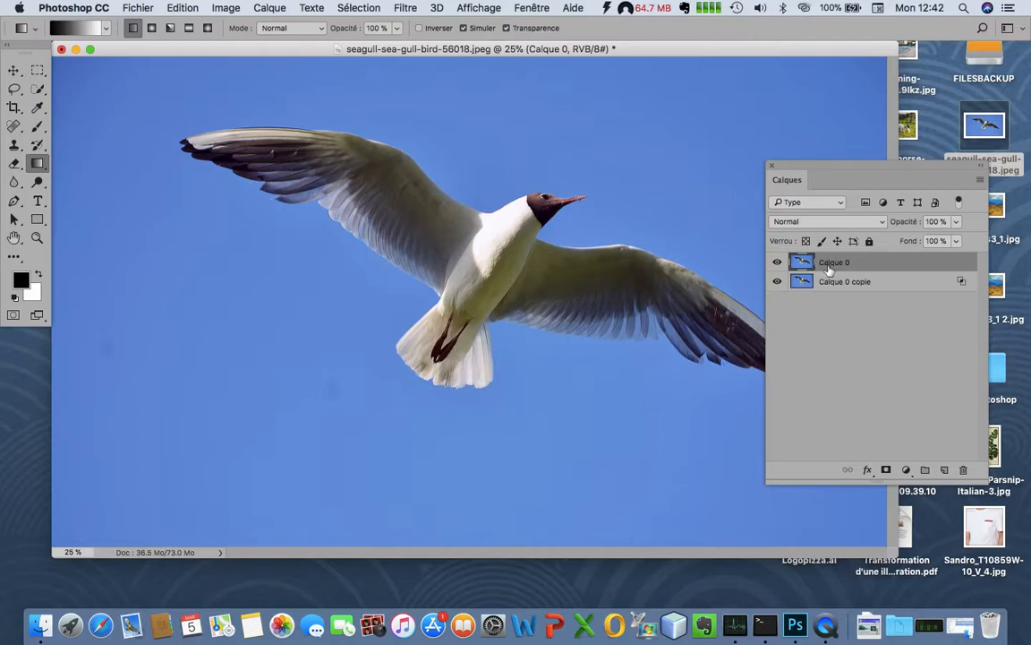
Compare the two layers by toggling Calque 0's visibility and add a white layer mask to Calque 0
{"action": "left_click", "coordinate": [777, 262]}
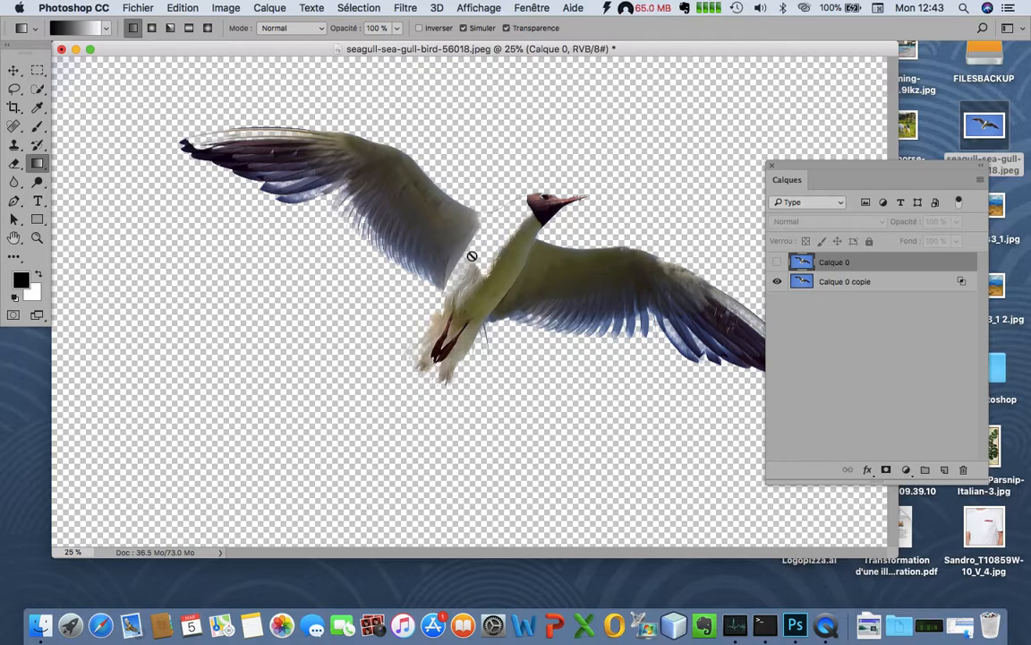
{"action": "left_click", "coordinate": [777, 262]}
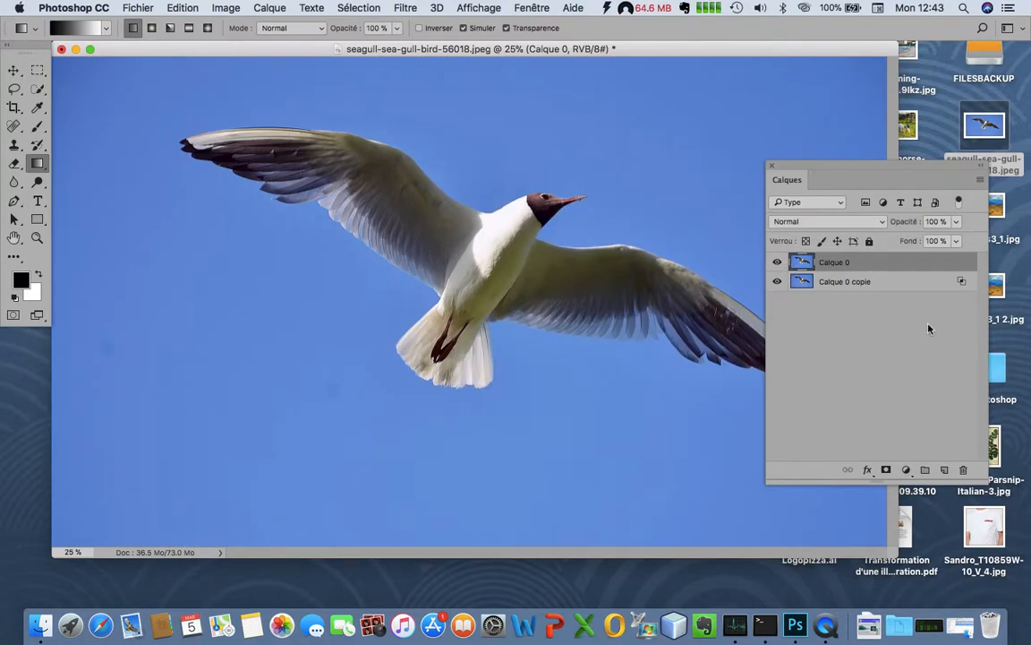
{"action": "left_click", "coordinate": [907, 469]}
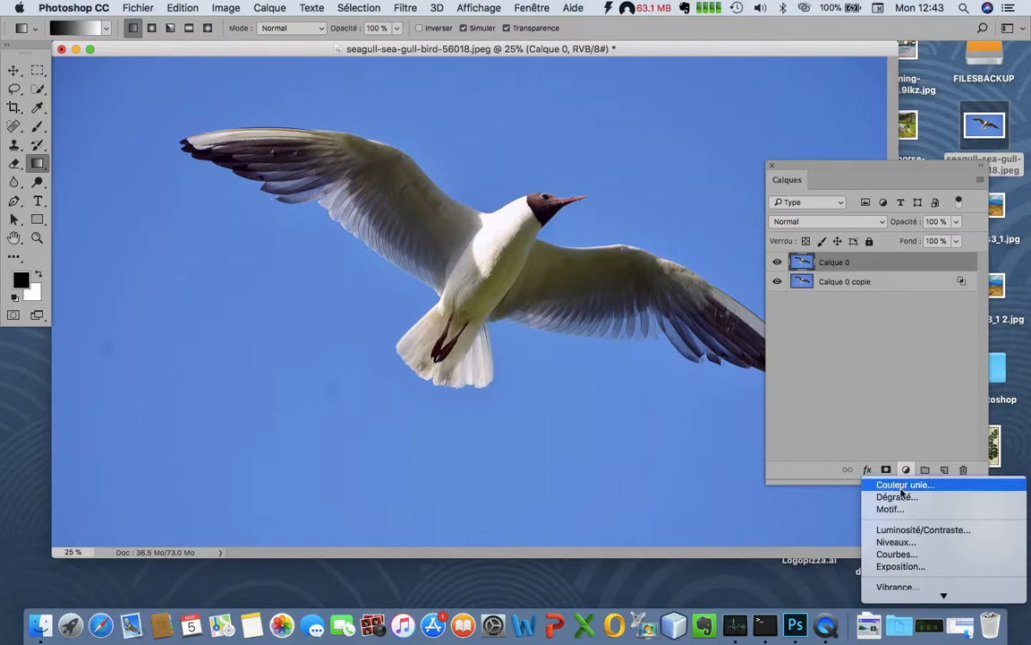
{"action": "left_click", "coordinate": [805, 321]}
{"action": "left_click", "coordinate": [884, 469]}
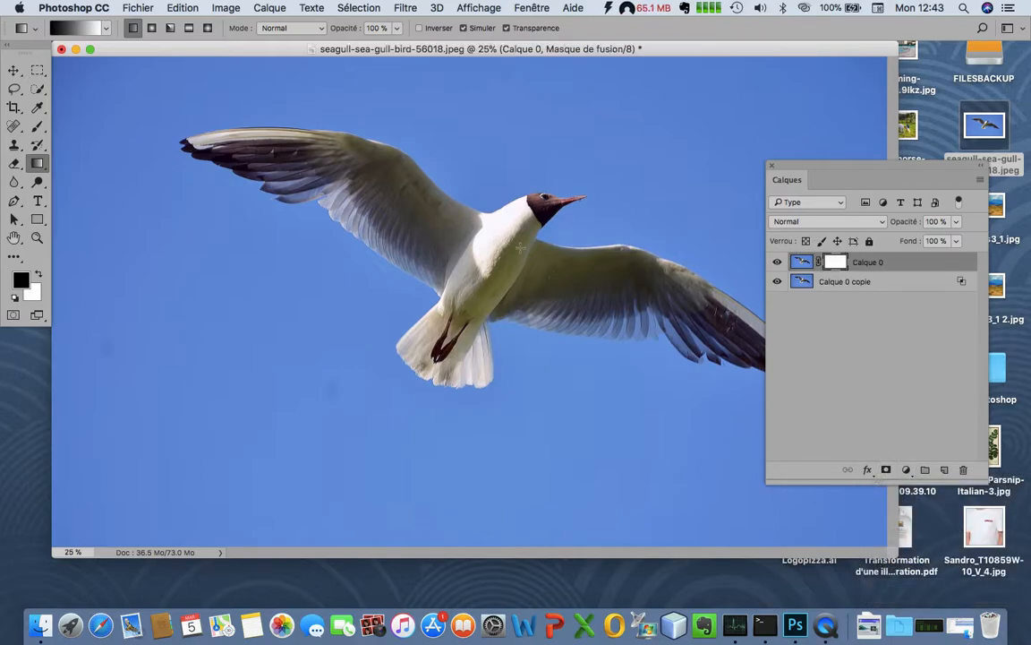
Paint black on Calque 0's mask with a brush up to 1658 px to hide the outer sky and wings, keeping the body
{"action": "left_click", "coordinate": [38, 128]}
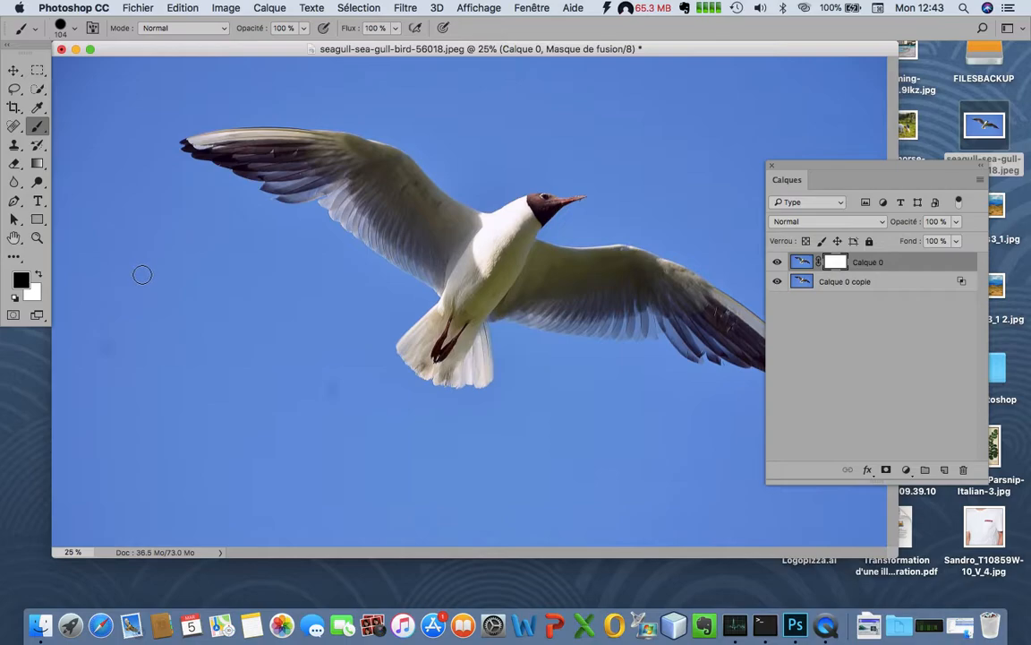
{"action": "left_click_drag", "start_coordinate": [142, 274], "coordinate": [288, 296]}
{"action": "mouse_move", "coordinate": [259, 183]}
{"action": "left_mouse_down"}
{"action": "mouse_move", "coordinate": [134, 215]}
{"action": "mouse_move", "coordinate": [120, 164]}
{"action": "mouse_move", "coordinate": [233, 193]}
{"action": "mouse_move", "coordinate": [305, 150]}
{"action": "mouse_move", "coordinate": [172, 372]}
{"action": "mouse_move", "coordinate": [170, 446]}
{"action": "mouse_move", "coordinate": [235, 473]}
{"action": "mouse_move", "coordinate": [137, 506]}
{"action": "mouse_move", "coordinate": [314, 535]}
{"action": "mouse_move", "coordinate": [383, 532]}
{"action": "mouse_move", "coordinate": [518, 550]}
{"action": "mouse_move", "coordinate": [807, 540]}
{"action": "mouse_move", "coordinate": [670, 565]}
{"action": "mouse_move", "coordinate": [824, 234]}
{"action": "mouse_move", "coordinate": [740, 346]}
{"action": "mouse_move", "coordinate": [861, 50]}
{"action": "mouse_move", "coordinate": [863, 90]}
{"action": "mouse_move", "coordinate": [836, 85]}
{"action": "mouse_move", "coordinate": [821, 58]}
{"action": "mouse_move", "coordinate": [494, 24]}
{"action": "mouse_move", "coordinate": [493, 13]}
{"action": "mouse_move", "coordinate": [540, 4]}
{"action": "left_mouse_up"}
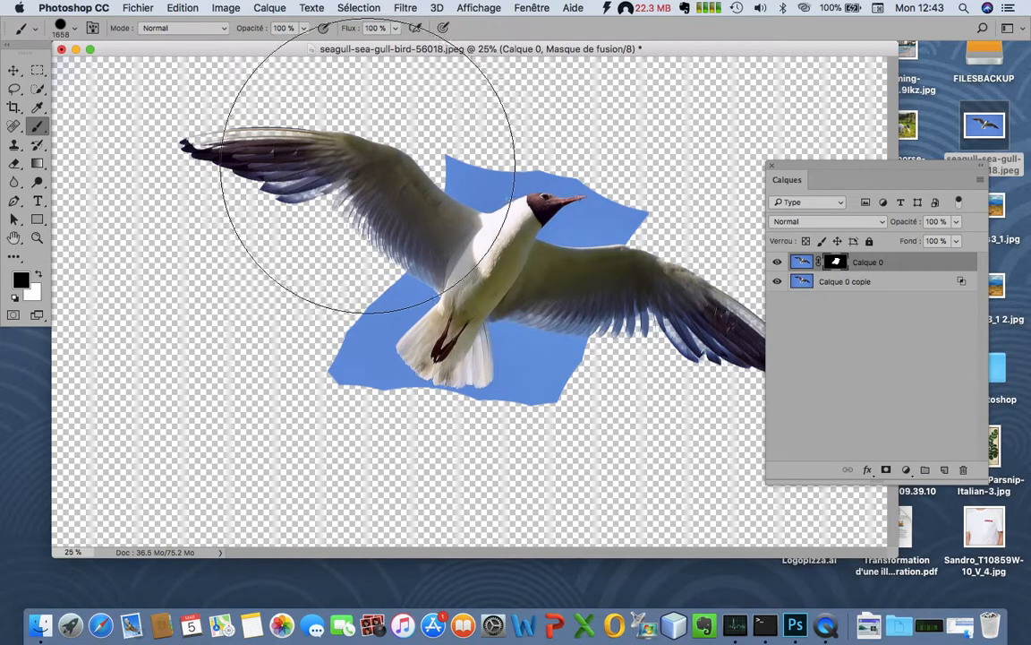
{"action": "mouse_move", "coordinate": [330, 160]}
{"action": "left_mouse_down"}
{"action": "mouse_move", "coordinate": [322, 108]}
{"action": "mouse_move", "coordinate": [322, 143]}
{"action": "mouse_move", "coordinate": [288, 196]}
{"action": "mouse_move", "coordinate": [273, 255]}
{"action": "left_mouse_up"}
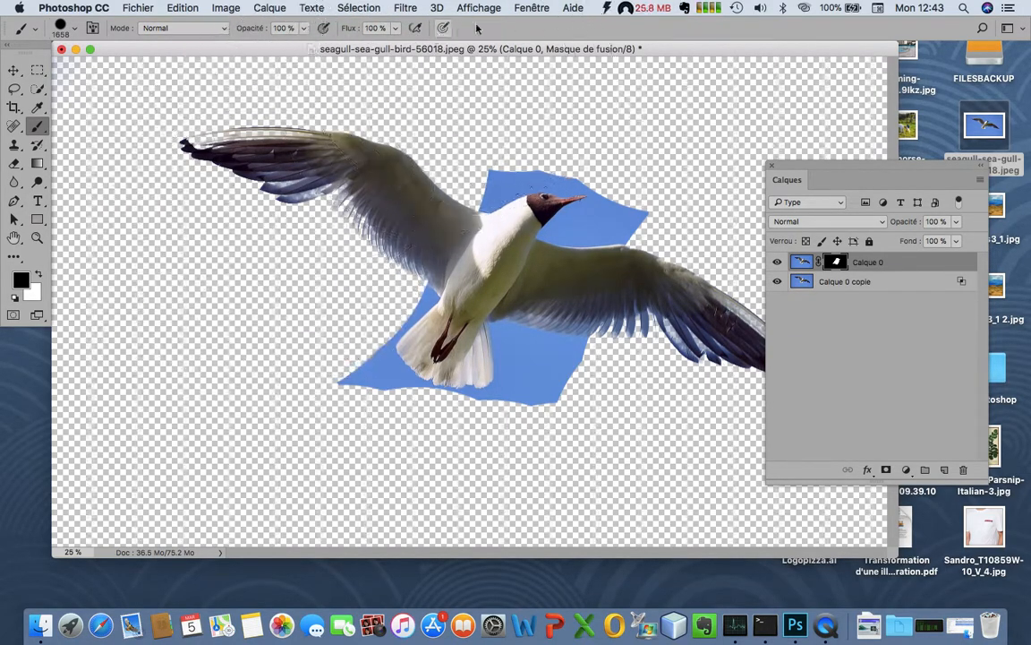
Mask out more of the sky around the seagull's head, body and tail with a 613 px black brush
{"action": "mouse_move", "coordinate": [627, 150]}
{"action": "left_mouse_down"}
{"action": "mouse_move", "coordinate": [702, 117]}
{"action": "mouse_move", "coordinate": [737, 126]}
{"action": "mouse_move", "coordinate": [751, 184]}
{"action": "mouse_move", "coordinate": [679, 433]}
{"action": "mouse_move", "coordinate": [663, 387]}
{"action": "mouse_move", "coordinate": [624, 364]}
{"action": "mouse_move", "coordinate": [651, 302]}
{"action": "mouse_move", "coordinate": [684, 288]}
{"action": "mouse_move", "coordinate": [641, 335]}
{"action": "mouse_move", "coordinate": [557, 325]}
{"action": "mouse_move", "coordinate": [542, 344]}
{"action": "left_mouse_up"}
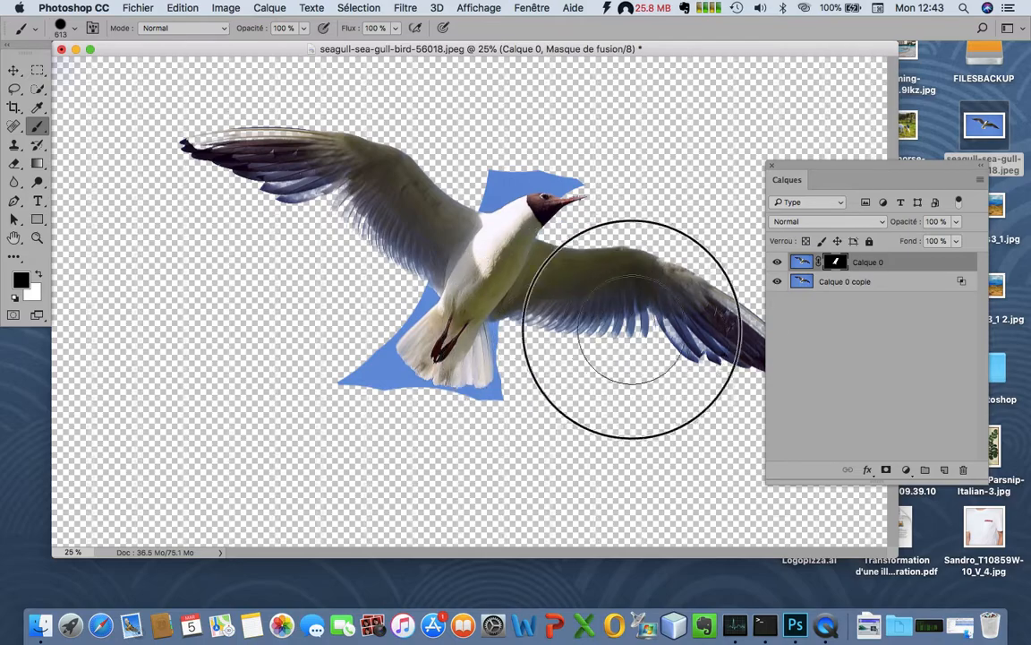
{"action": "mouse_move", "coordinate": [436, 456]}
{"action": "left_mouse_down"}
{"action": "mouse_move", "coordinate": [376, 429]}
{"action": "mouse_move", "coordinate": [310, 379]}
{"action": "mouse_move", "coordinate": [328, 377]}
{"action": "mouse_move", "coordinate": [387, 432]}
{"action": "mouse_move", "coordinate": [464, 448]}
{"action": "mouse_move", "coordinate": [423, 440]}
{"action": "mouse_move", "coordinate": [349, 398]}
{"action": "mouse_move", "coordinate": [391, 425]}
{"action": "mouse_move", "coordinate": [351, 394]}
{"action": "mouse_move", "coordinate": [337, 305]}
{"action": "mouse_move", "coordinate": [389, 265]}
{"action": "left_mouse_up"}
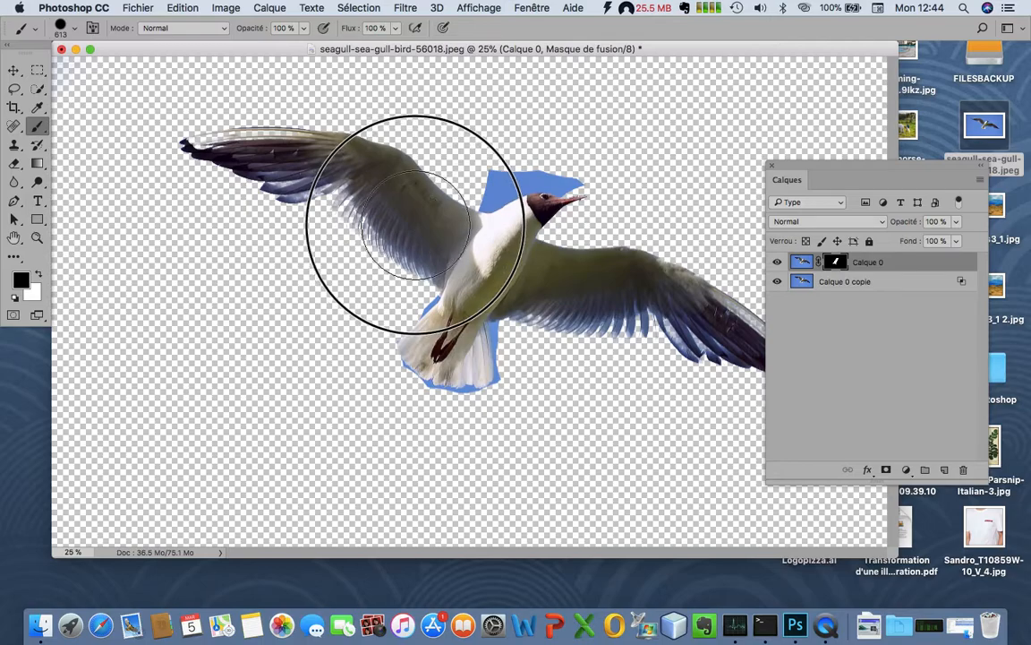
{"action": "mouse_move", "coordinate": [443, 167]}
{"action": "left_mouse_down"}
{"action": "mouse_move", "coordinate": [524, 137]}
{"action": "mouse_move", "coordinate": [588, 132]}
{"action": "mouse_move", "coordinate": [548, 143]}
{"action": "mouse_move", "coordinate": [564, 139]}
{"action": "left_mouse_up"}
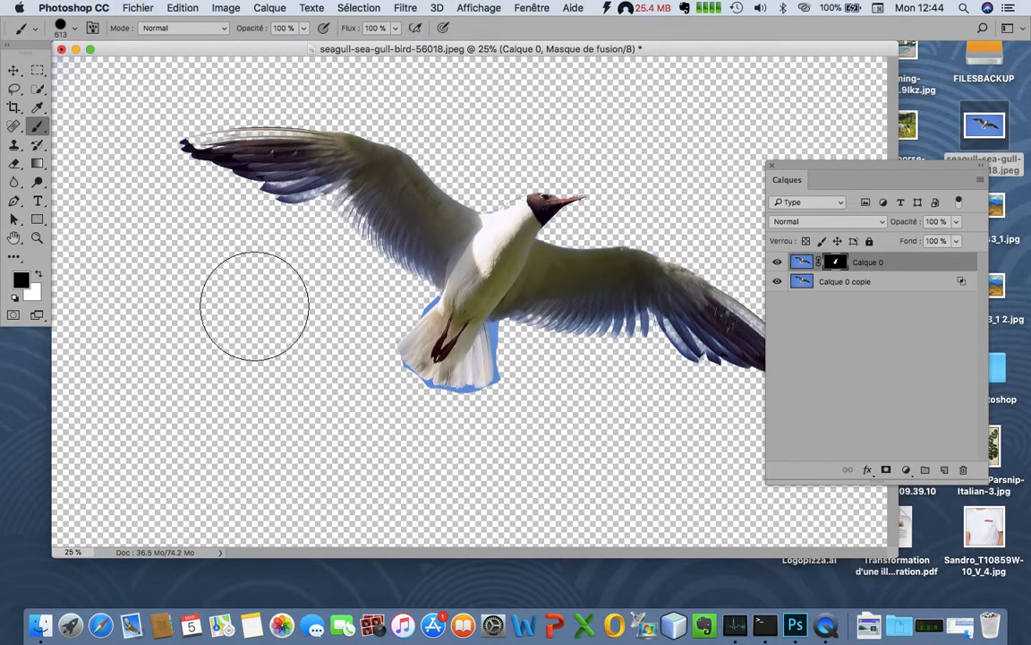
Remove the blue fringe around the tail feathers by painting black on the mask with a 218 px brush
{"action": "mouse_move", "coordinate": [287, 338]}
{"action": "left_mouse_down"}
{"action": "mouse_move", "coordinate": [438, 338]}
{"action": "mouse_move", "coordinate": [218, 339]}
{"action": "mouse_move", "coordinate": [108, 322]}
{"action": "left_mouse_up"}
{"action": "key", "text": "x"}
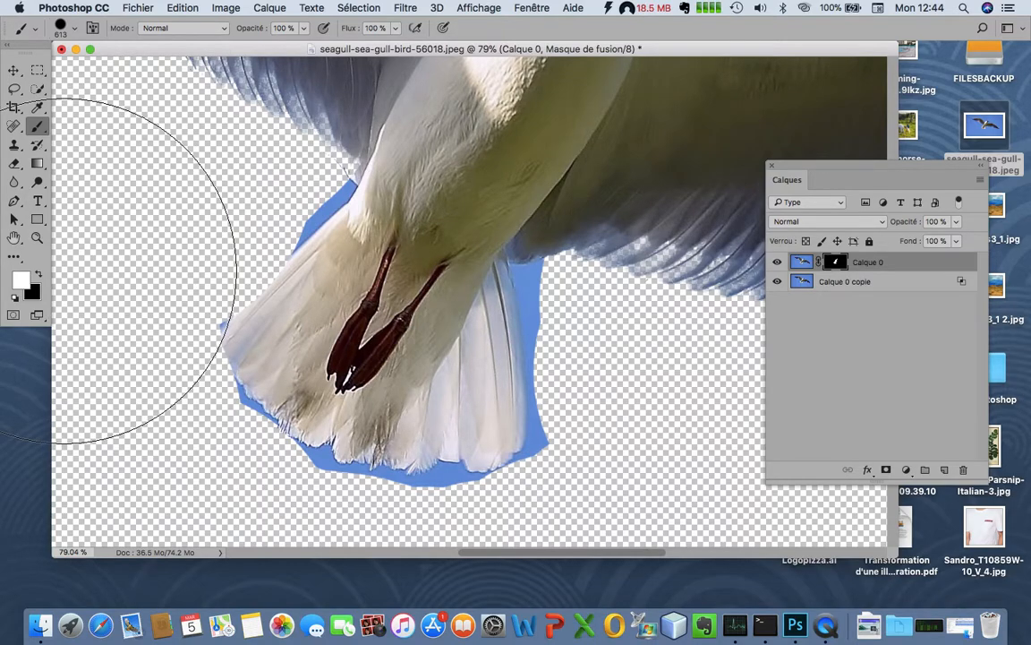
{"action": "left_click_drag", "start_coordinate": [284, 233], "coordinate": [168, 234]}
{"action": "key", "text": "x"}
{"action": "mouse_move", "coordinate": [276, 143]}
{"action": "left_mouse_down"}
{"action": "mouse_move", "coordinate": [288, 142]}
{"action": "mouse_move", "coordinate": [254, 179]}
{"action": "mouse_move", "coordinate": [275, 187]}
{"action": "mouse_move", "coordinate": [293, 143]}
{"action": "mouse_move", "coordinate": [240, 225]}
{"action": "left_mouse_up"}
{"action": "mouse_move", "coordinate": [535, 235]}
{"action": "left_mouse_down"}
{"action": "mouse_move", "coordinate": [545, 334]}
{"action": "mouse_move", "coordinate": [534, 299]}
{"action": "mouse_move", "coordinate": [582, 356]}
{"action": "mouse_move", "coordinate": [553, 438]}
{"action": "mouse_move", "coordinate": [443, 524]}
{"action": "mouse_move", "coordinate": [445, 514]}
{"action": "mouse_move", "coordinate": [246, 482]}
{"action": "mouse_move", "coordinate": [169, 379]}
{"action": "mouse_move", "coordinate": [464, 519]}
{"action": "mouse_move", "coordinate": [609, 338]}
{"action": "mouse_move", "coordinate": [555, 308]}
{"action": "mouse_move", "coordinate": [582, 425]}
{"action": "mouse_move", "coordinate": [590, 390]}
{"action": "left_mouse_up"}
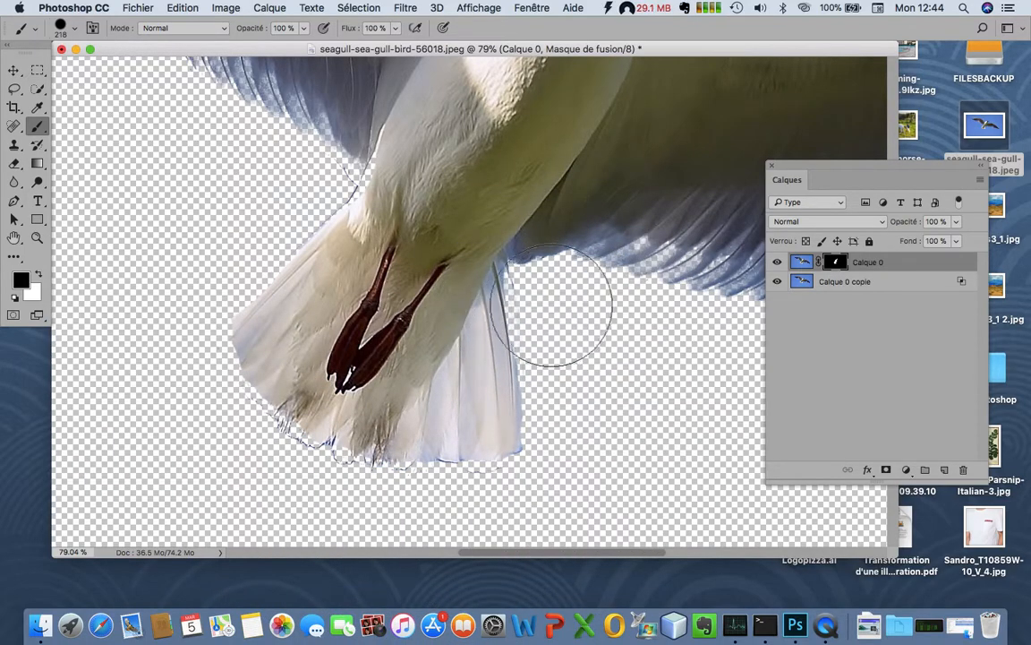
Restore the white plumage along the back of the neck by painting white on the mask with a 35 px brush
{"action": "scroll", "coordinate": [488, 276], "scroll_direction": "up", "scroll_amount": 10}
{"action": "left_click_drag", "start_coordinate": [519, 375], "coordinate": [529, 177]}
{"action": "key", "text": "x"}
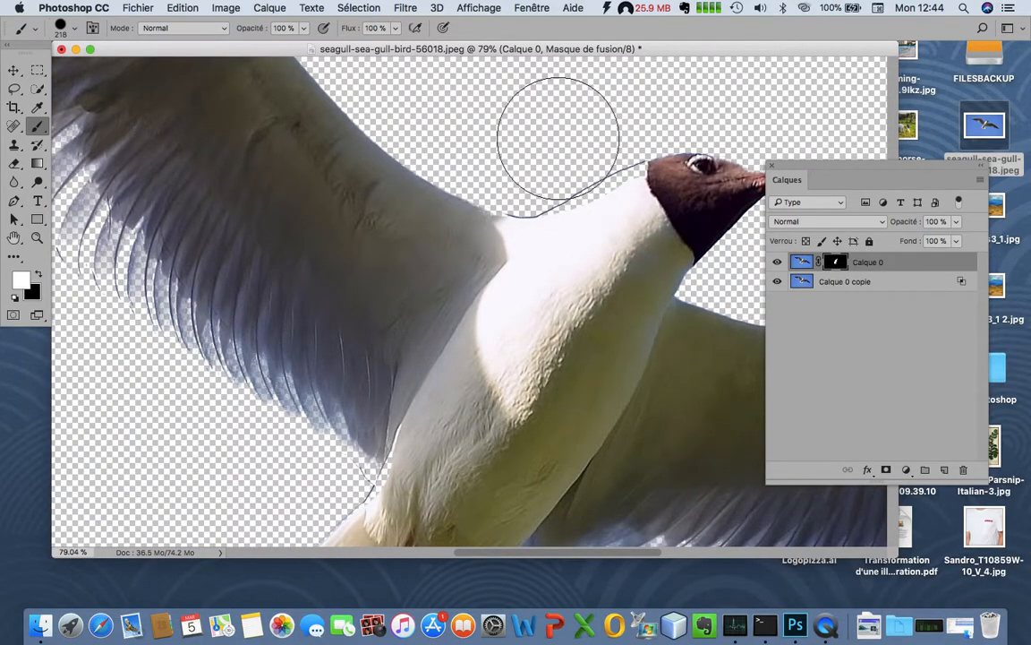
{"action": "mouse_move", "coordinate": [560, 120]}
{"action": "left_mouse_down"}
{"action": "mouse_move", "coordinate": [495, 122]}
{"action": "mouse_move", "coordinate": [527, 125]}
{"action": "mouse_move", "coordinate": [504, 125]}
{"action": "left_mouse_up"}
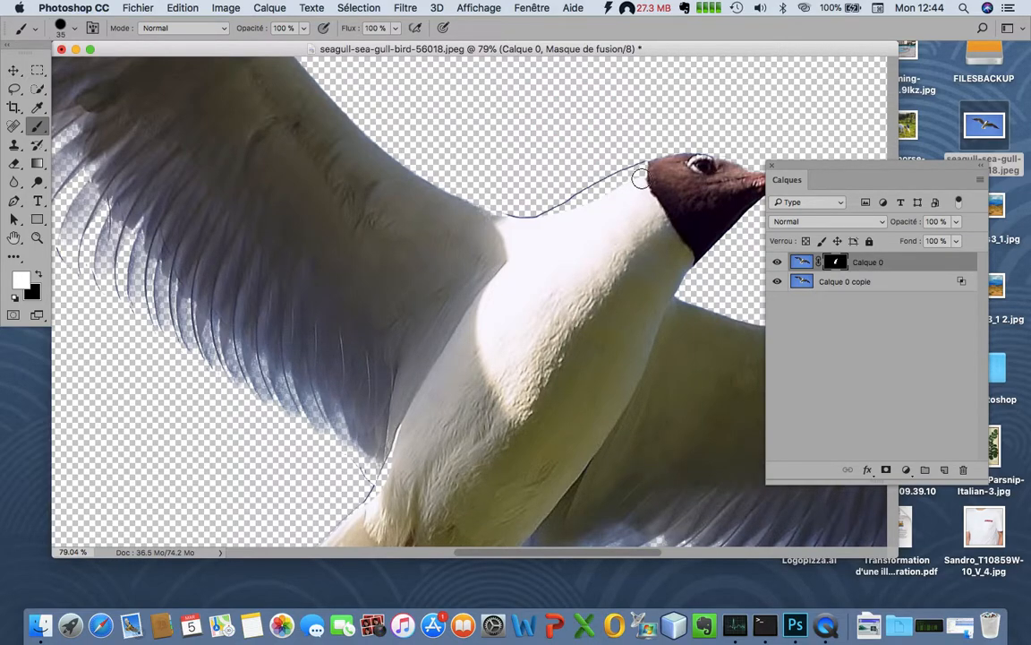
{"action": "left_click_drag", "start_coordinate": [647, 170], "coordinate": [544, 226]}
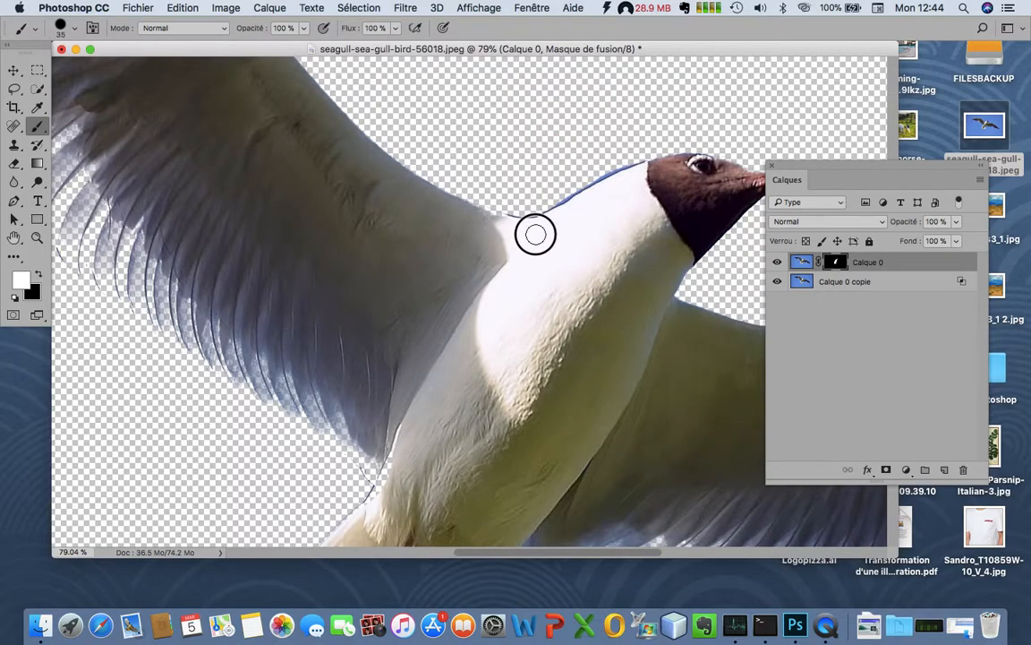
Examine the wing's feather edges and the complete seagull cutout in full-screen view, fitted to the screen
{"action": "left_click_drag", "start_coordinate": [601, 342], "coordinate": [329, 309]}
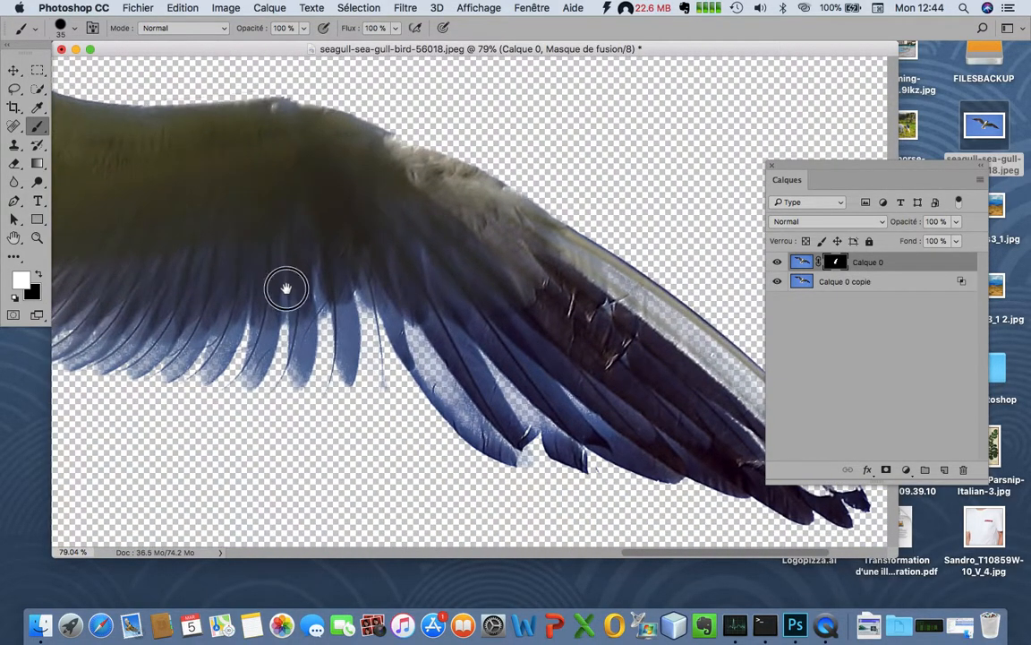
{"action": "scroll", "coordinate": [286, 287], "scroll_direction": "left", "scroll_amount": 5}
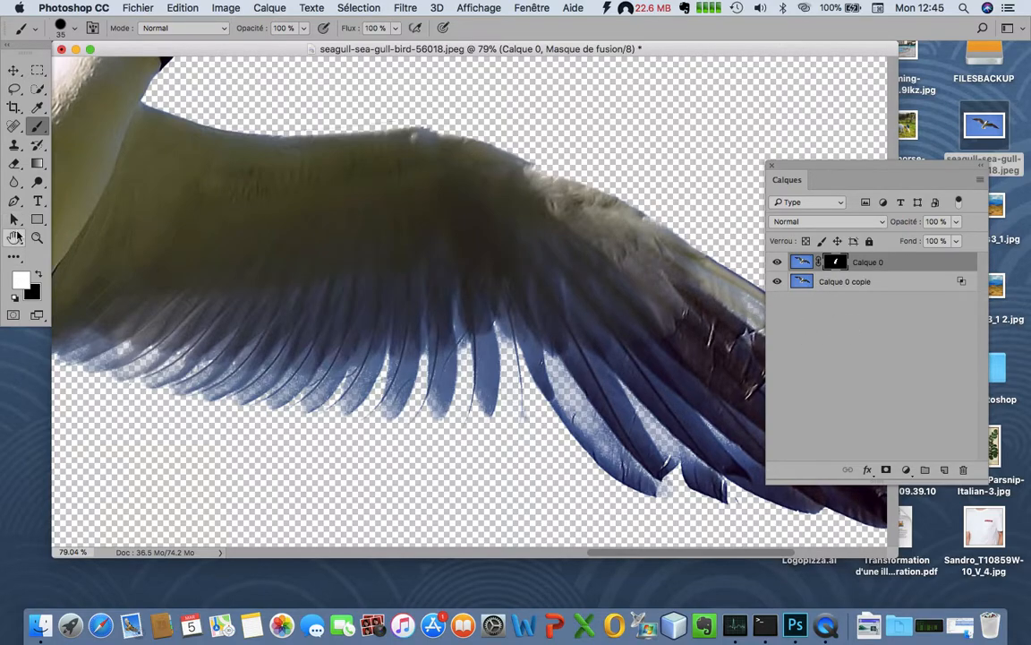
{"action": "key", "text": "f"}
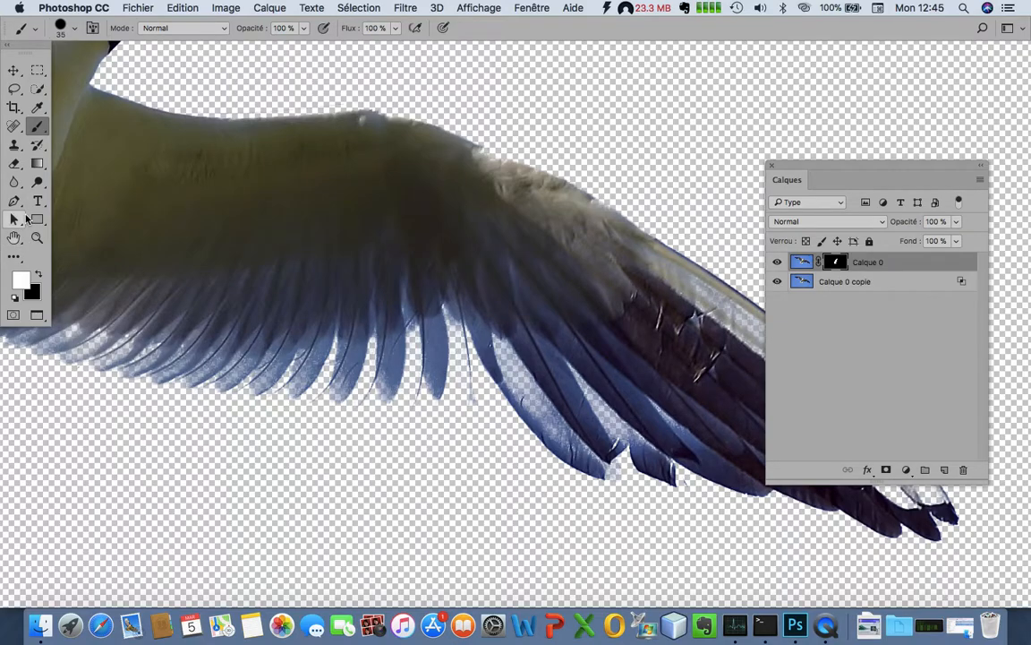
{"action": "double_click", "coordinate": [14, 236]}
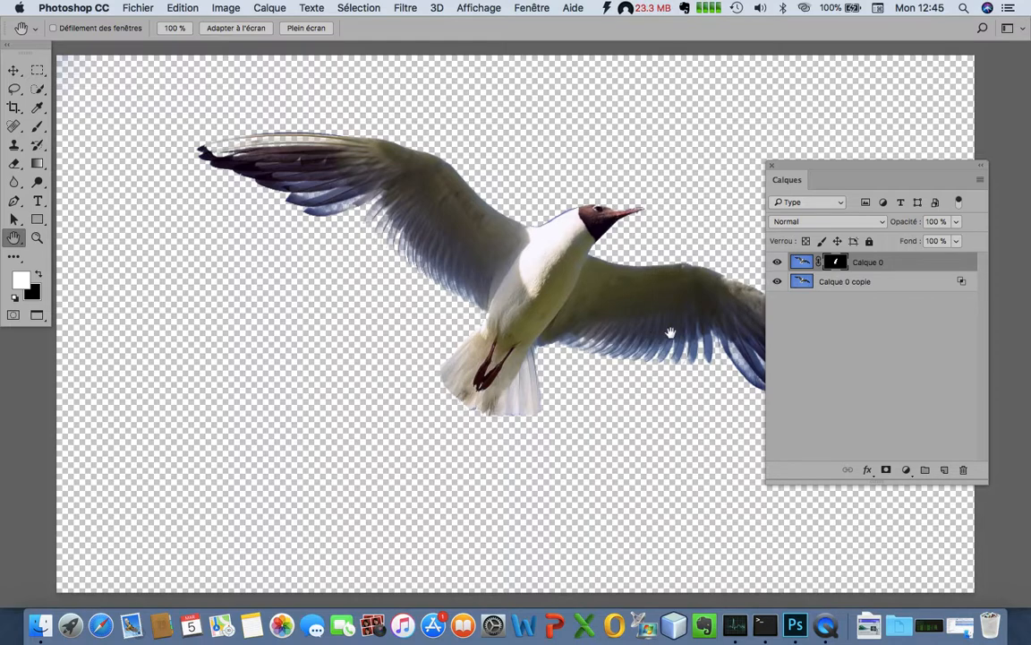
{"action": "left_click_drag", "start_coordinate": [611, 309], "coordinate": [528, 301]}
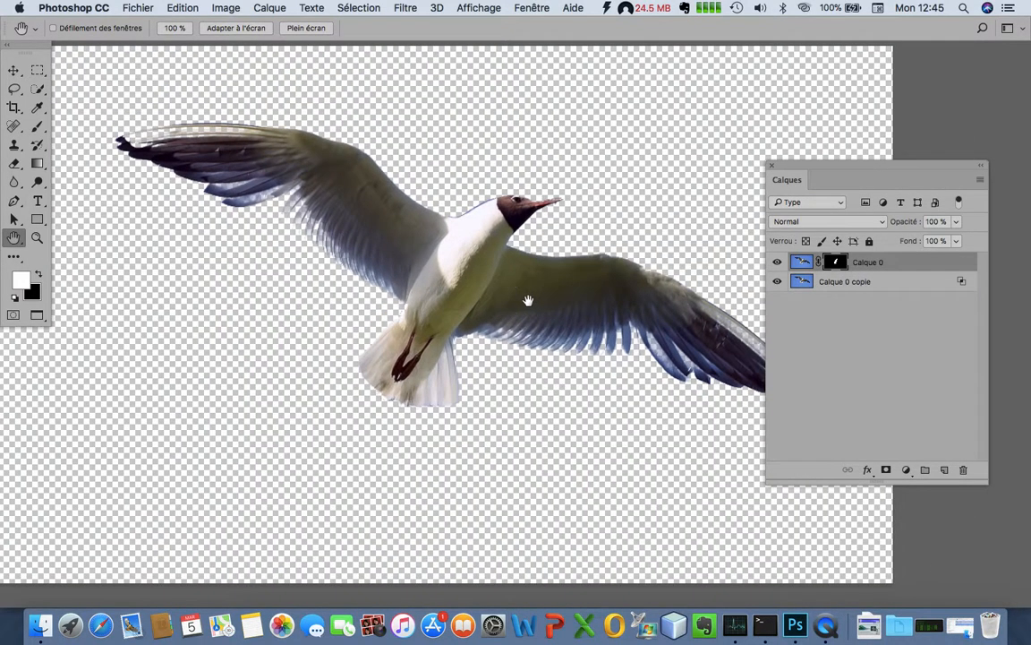
Add a Hue/Saturation adjustment layer above Calque 0 and set the Cyans to hue +23 and saturation -23
{"action": "left_click", "coordinate": [906, 469]}
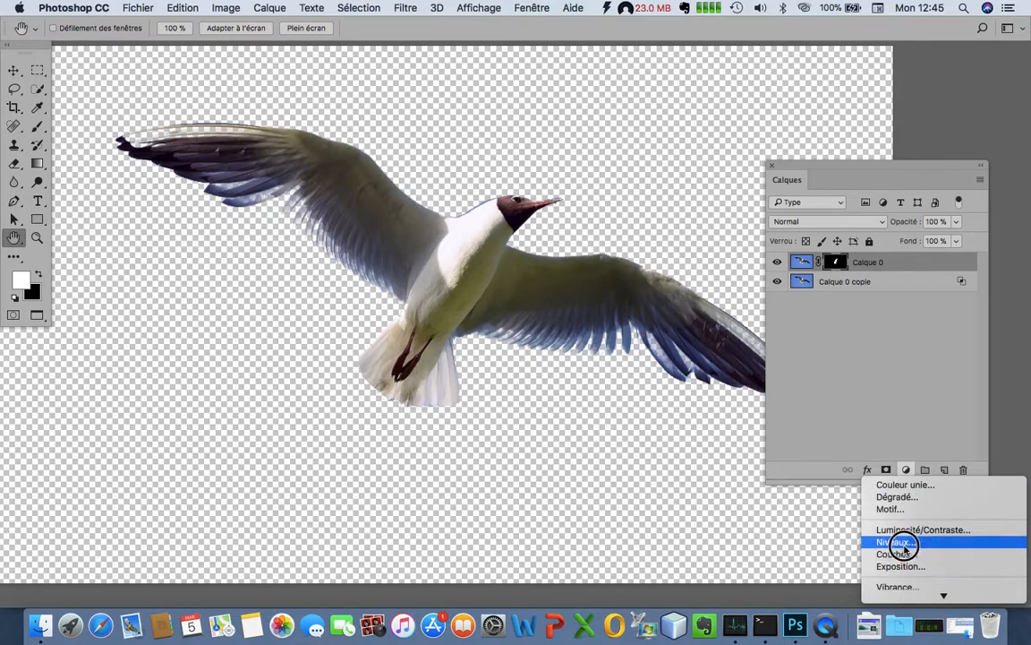
{"action": "scroll", "coordinate": [918, 580], "scroll_direction": "down", "scroll_amount": 3}
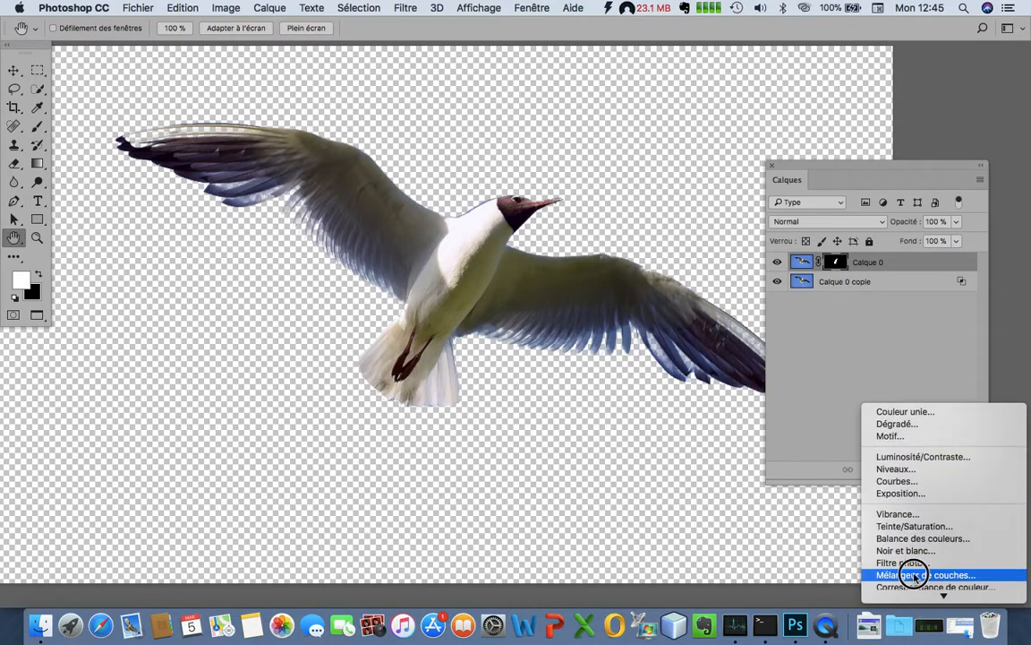
{"action": "left_click", "coordinate": [937, 526]}
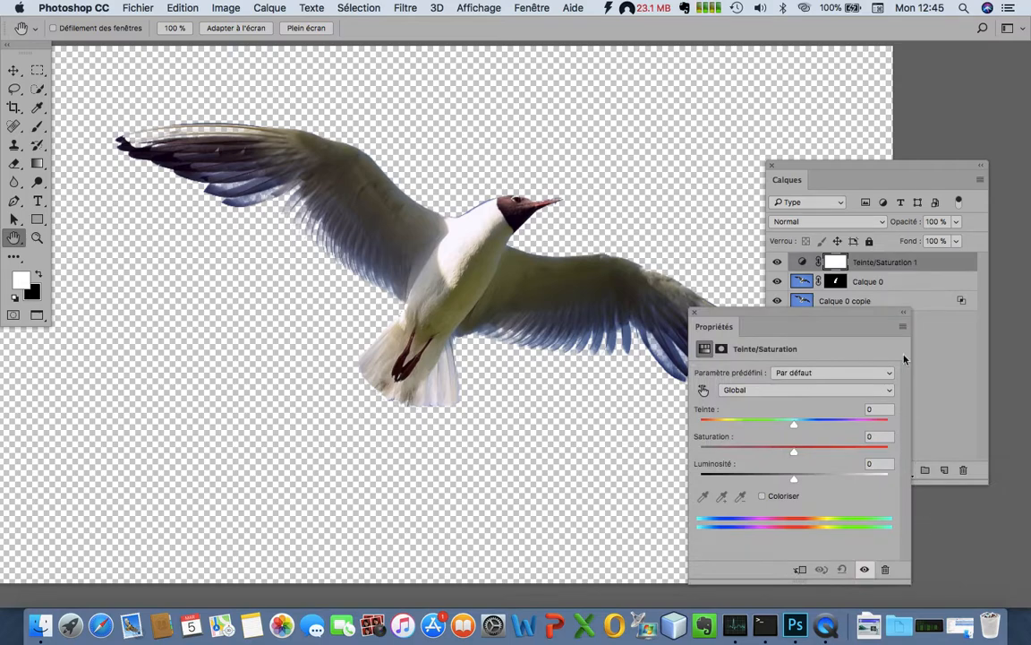
{"action": "left_click", "coordinate": [775, 391]}
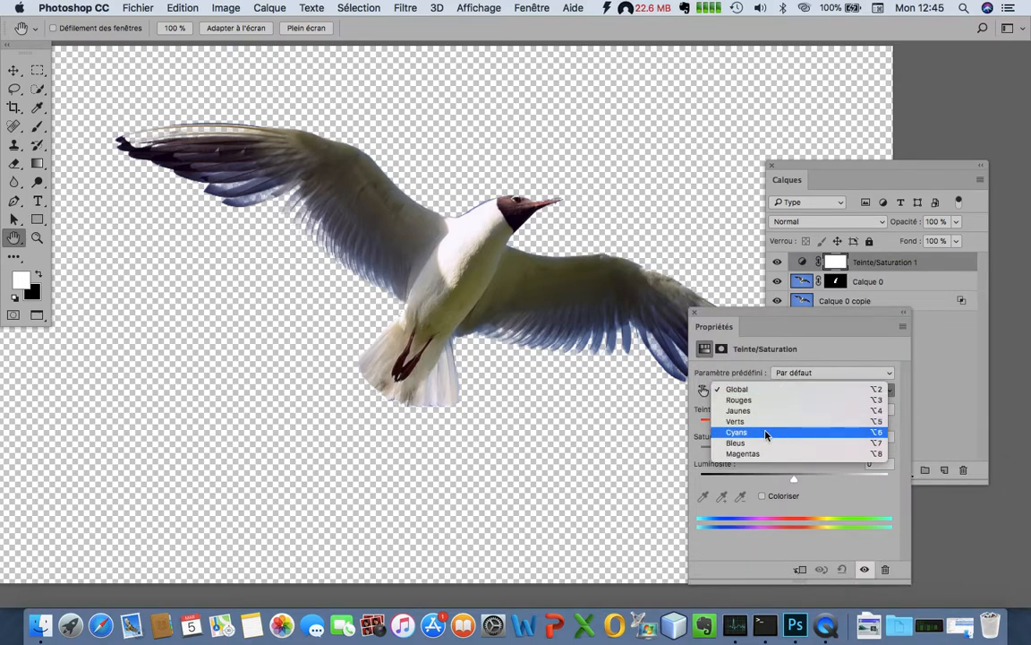
{"action": "left_click", "coordinate": [766, 435]}
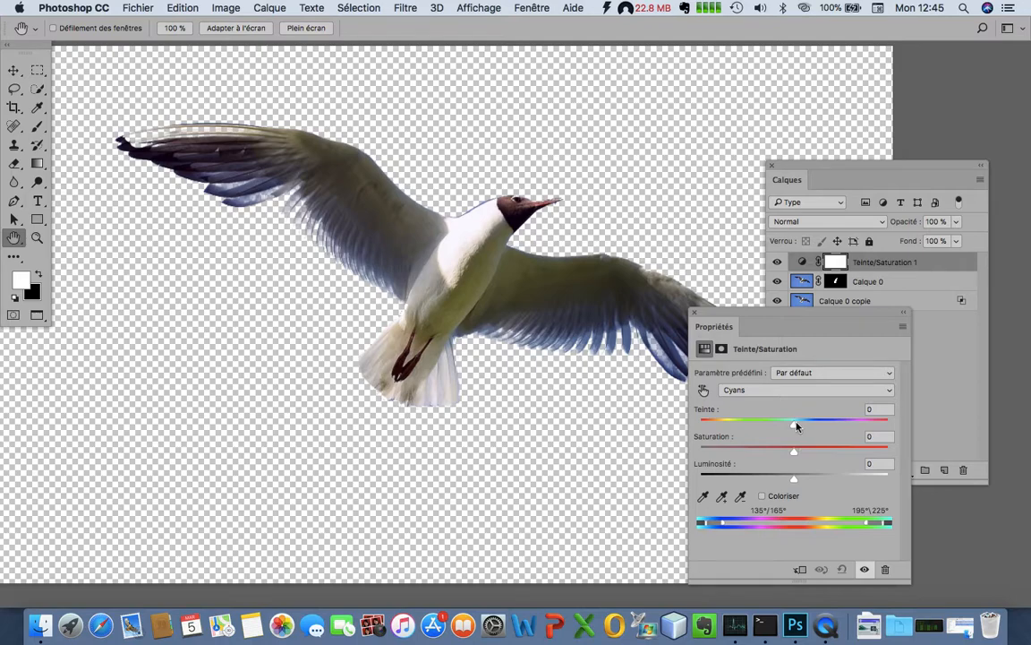
{"action": "left_click_drag", "start_coordinate": [794, 428], "coordinate": [816, 426]}
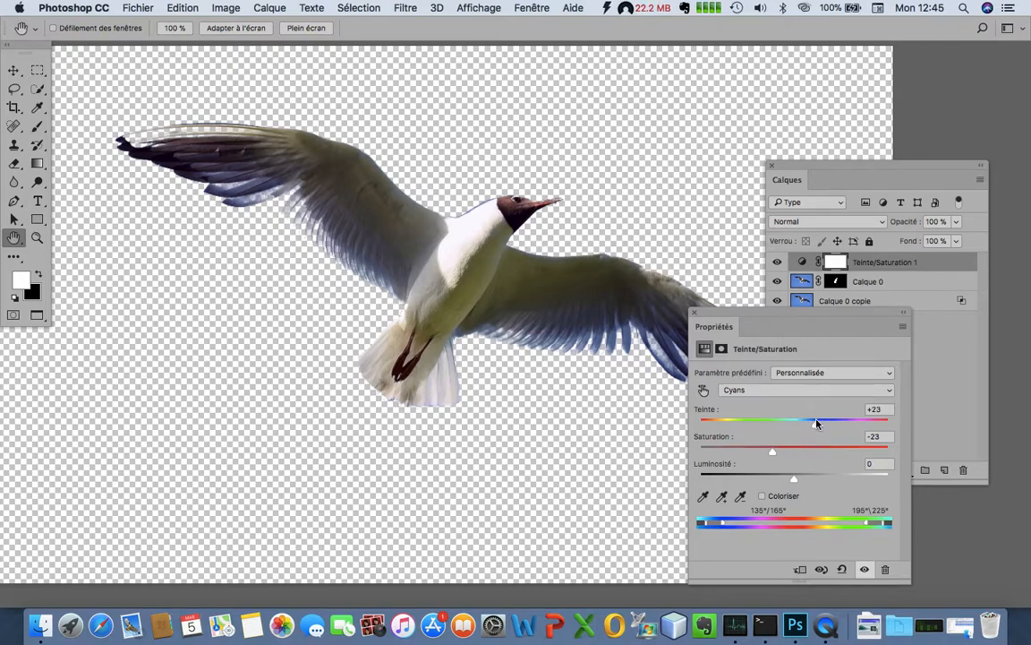
Set the Blues of the Hue/Saturation adjustment to hue -9 and saturation -72, and close its properties
{"action": "left_click", "coordinate": [796, 391]}
{"action": "left_click", "coordinate": [783, 399]}
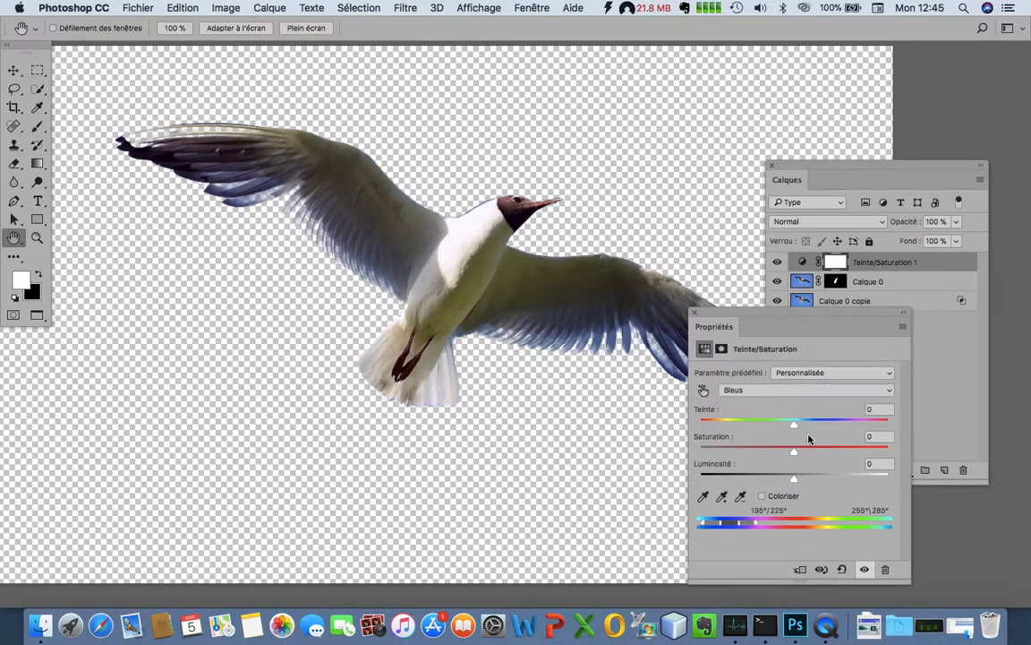
{"action": "left_click_drag", "start_coordinate": [796, 426], "coordinate": [726, 454]}
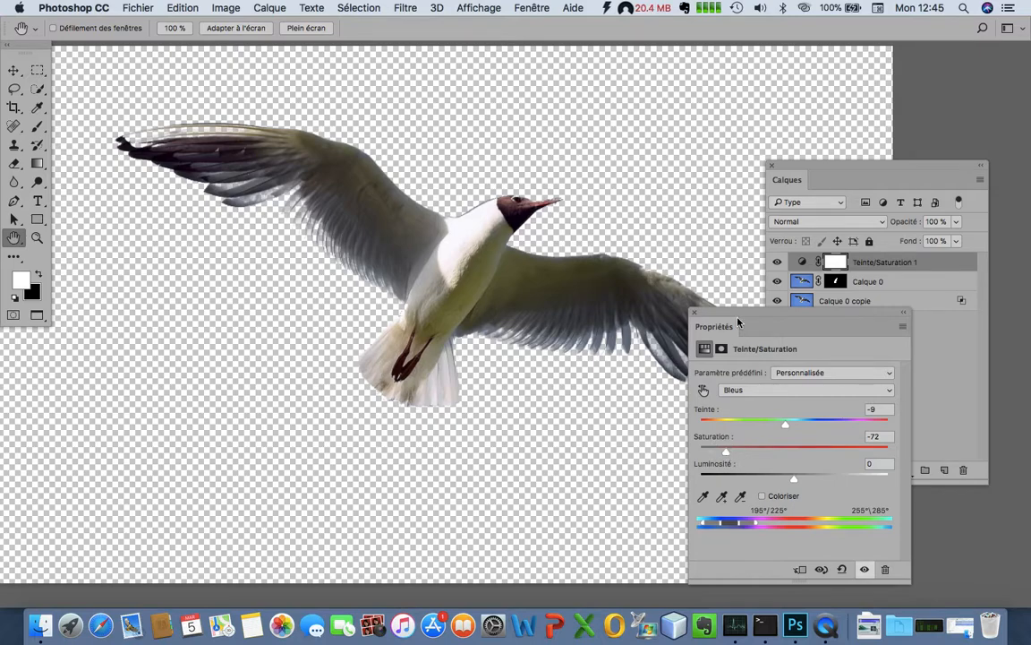
{"action": "left_click", "coordinate": [694, 314]}
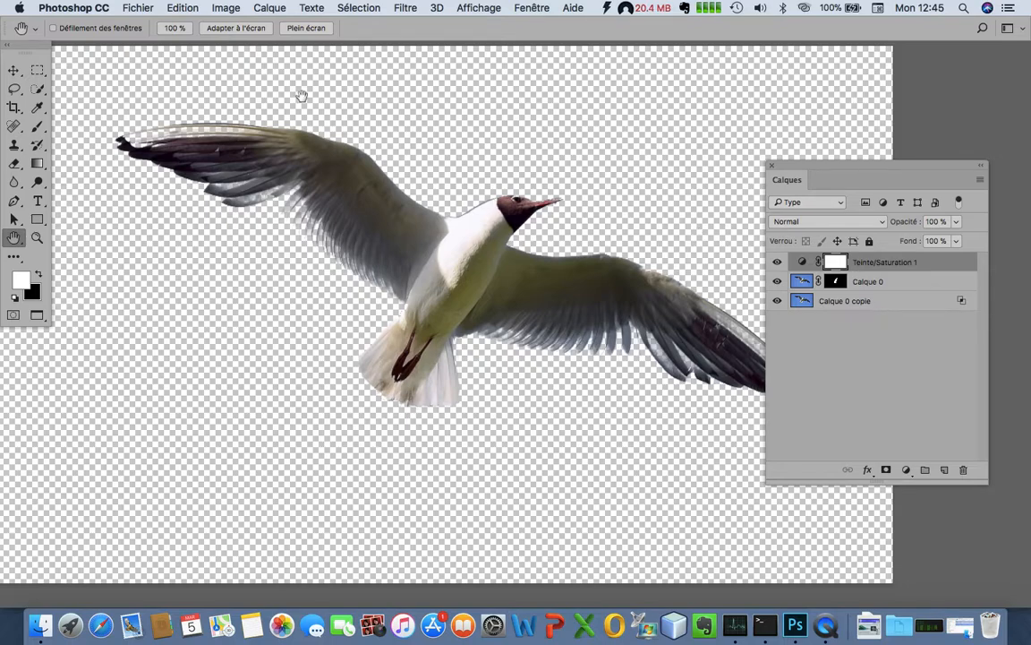
Hide the leftover blue patch at the image's right edge by painting black on Calque 0's mask with a 524 px brush
{"action": "key", "text": "f"}
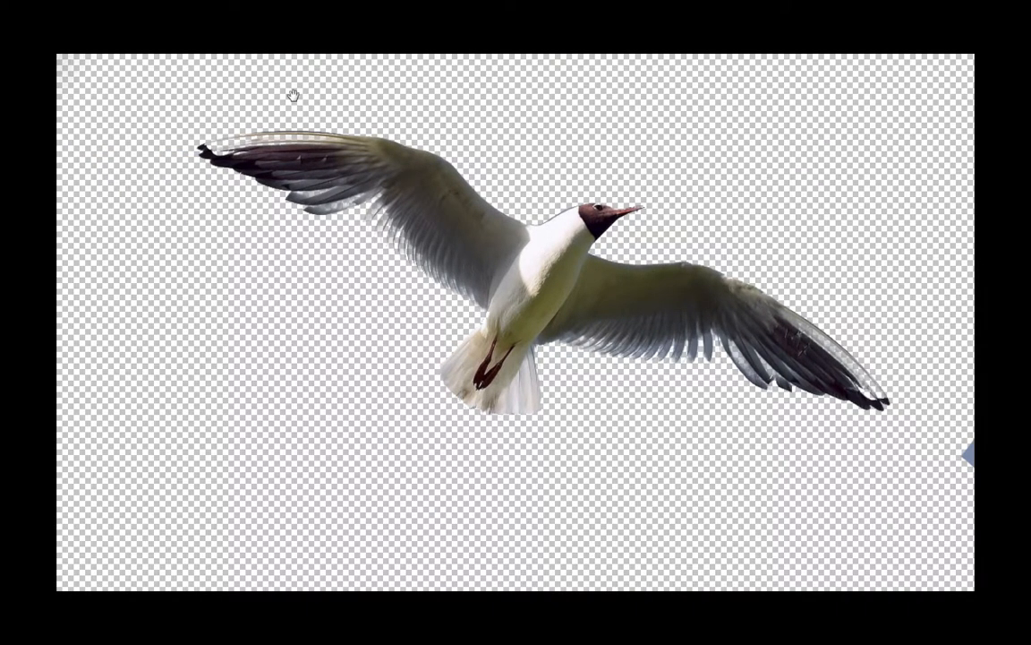
{"action": "key", "text": "f"}
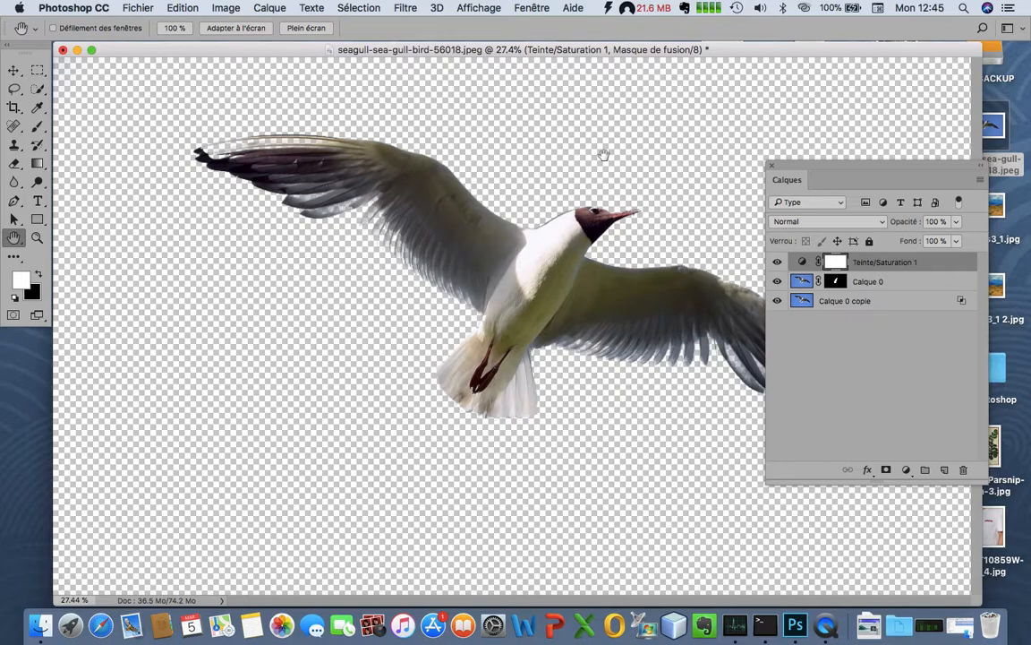
{"action": "key", "text": "f"}
{"action": "left_click_drag", "start_coordinate": [828, 172], "coordinate": [434, 198]}
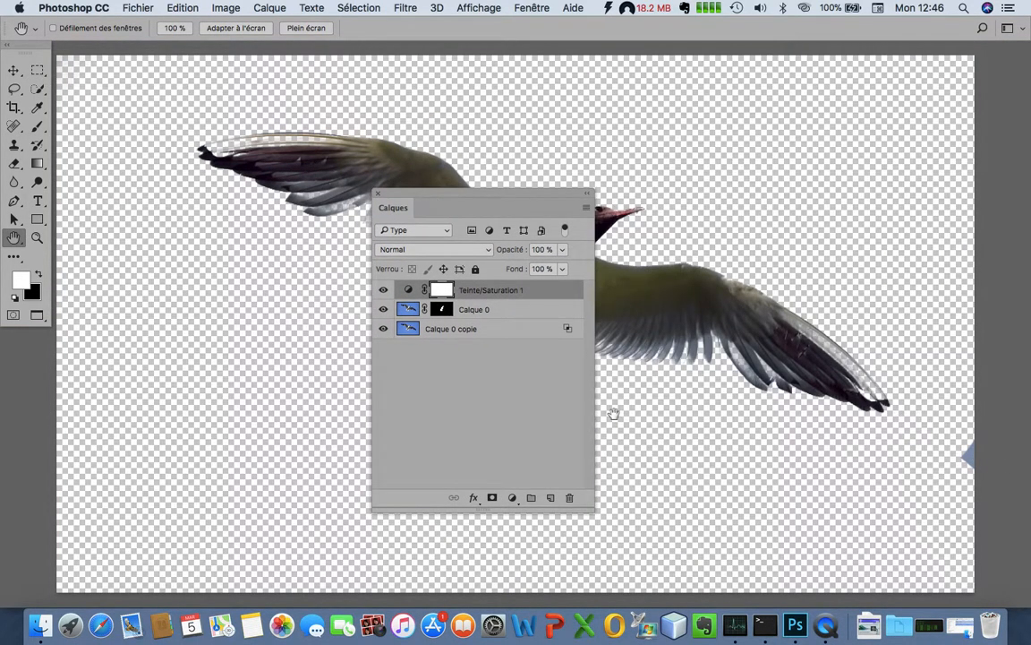
{"action": "left_click", "coordinate": [440, 309]}
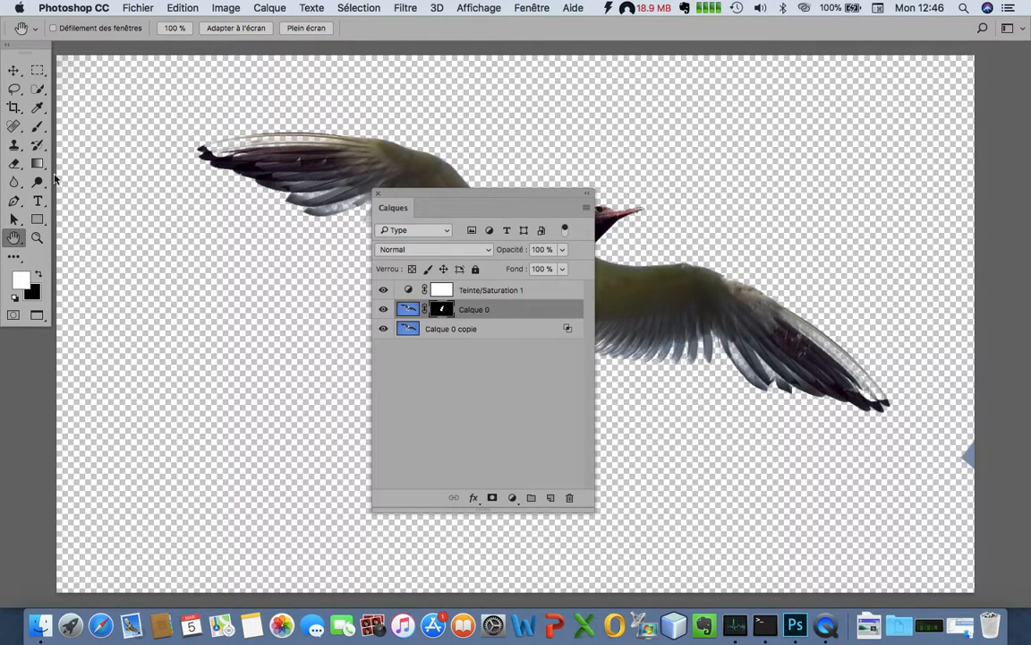
{"action": "left_click", "coordinate": [37, 125]}
{"action": "left_click", "coordinate": [37, 273]}
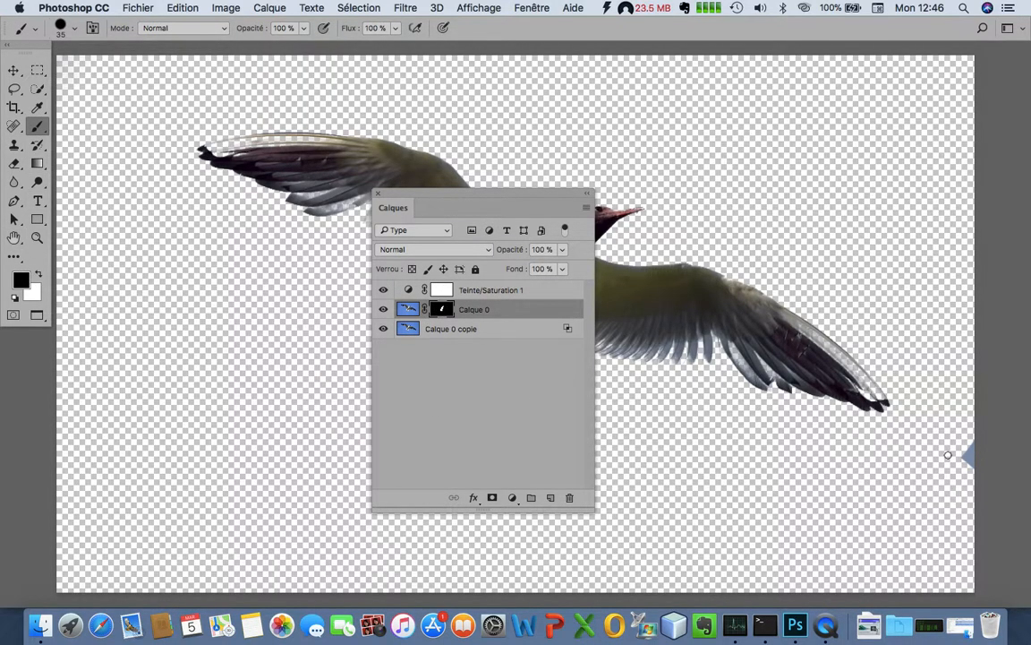
{"action": "mouse_move", "coordinate": [944, 476]}
{"action": "left_mouse_down"}
{"action": "mouse_move", "coordinate": [969, 488]}
{"action": "mouse_move", "coordinate": [983, 464]}
{"action": "mouse_move", "coordinate": [972, 448]}
{"action": "mouse_move", "coordinate": [799, 552]}
{"action": "left_mouse_up"}
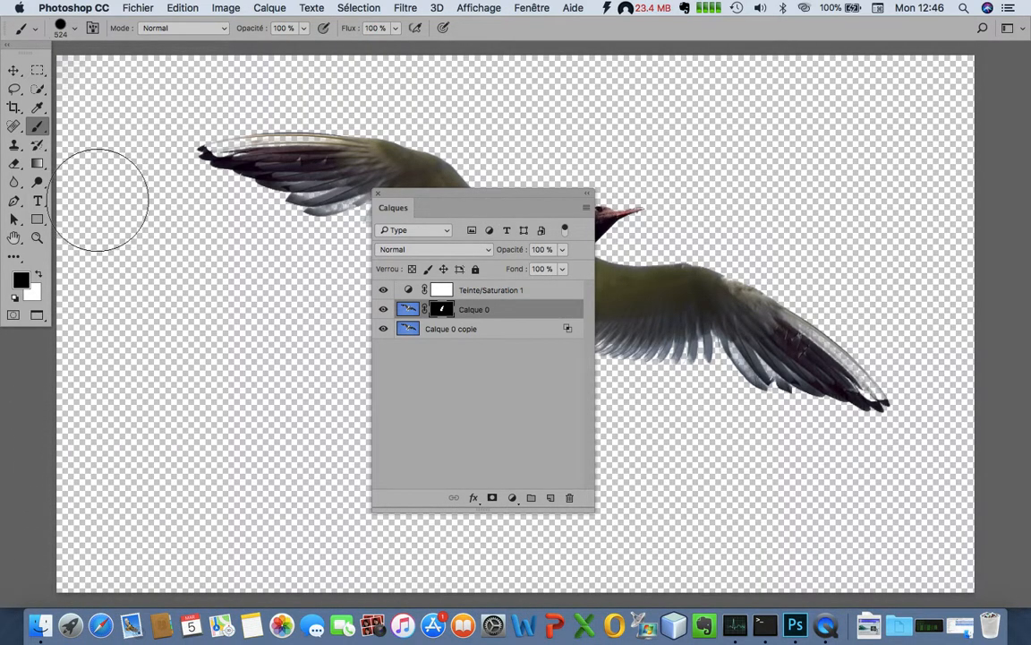
Check the cleaned-up cutout in full-screen view and return the document to a standard window
{"action": "key", "text": "f"}
{"action": "key", "text": "f"}
{"action": "key", "text": "f"}
{"action": "key", "text": "f"}
{"action": "key", "text": "f"}
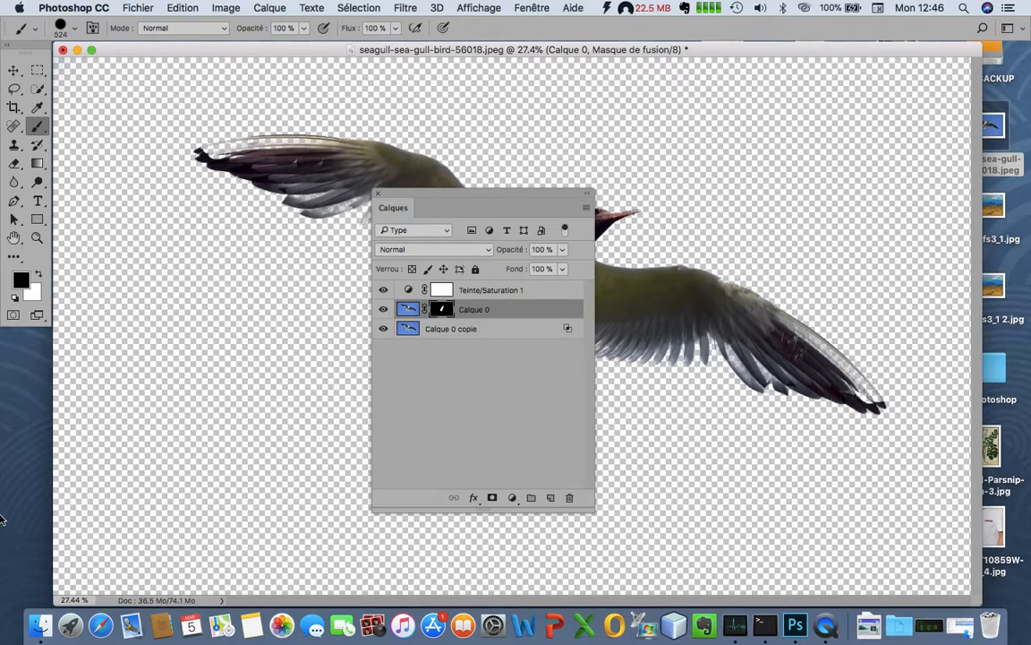
{"action": "left_click", "coordinate": [51, 627]}
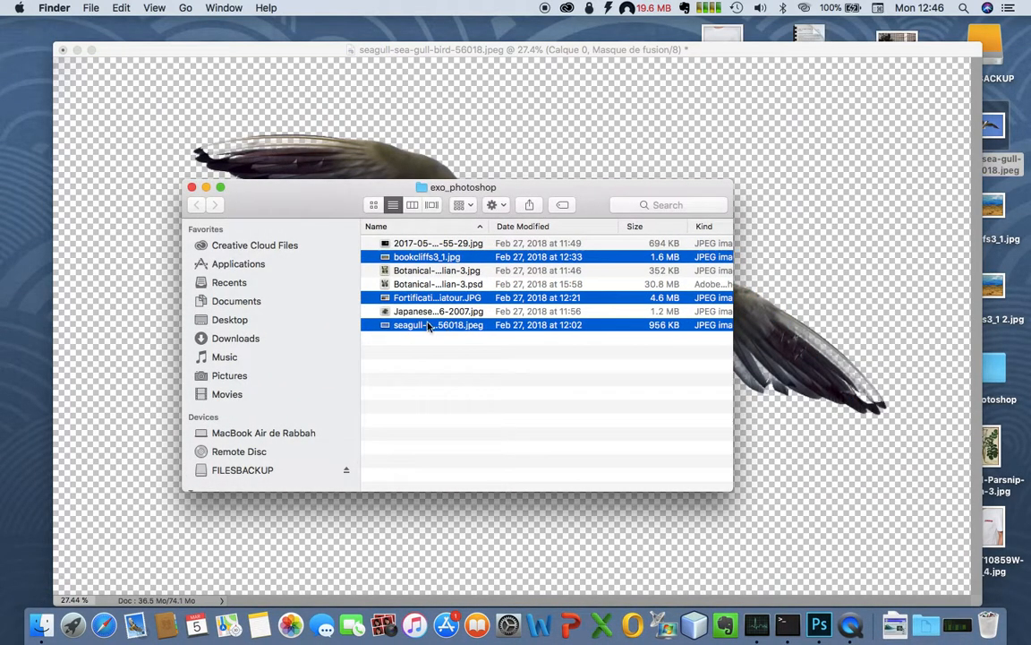
{"action": "left_click", "coordinate": [207, 187]}
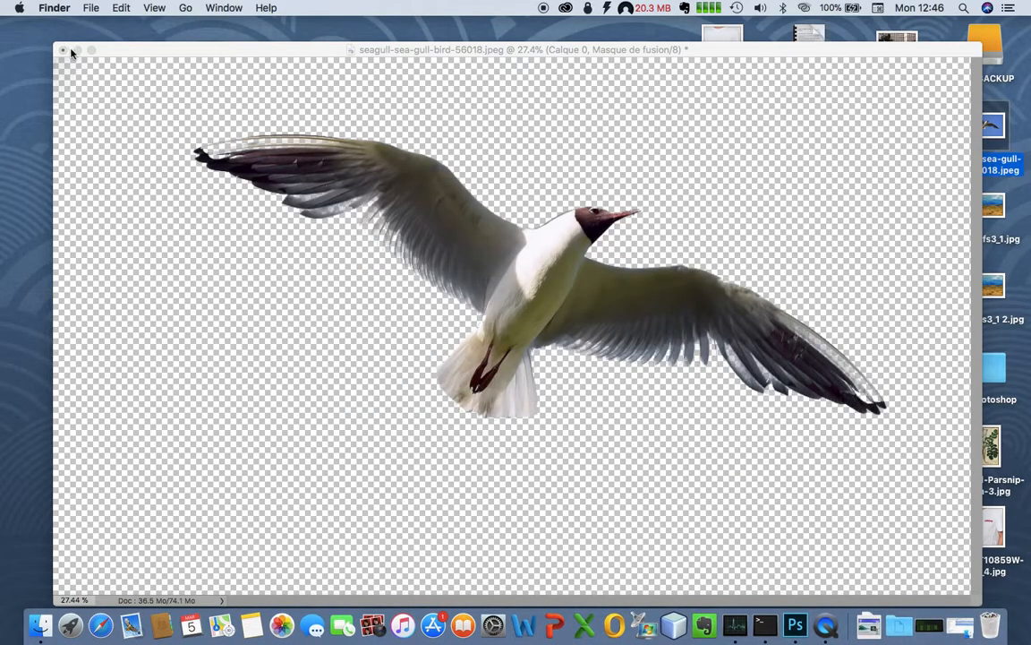
{"action": "left_click", "coordinate": [77, 49]}
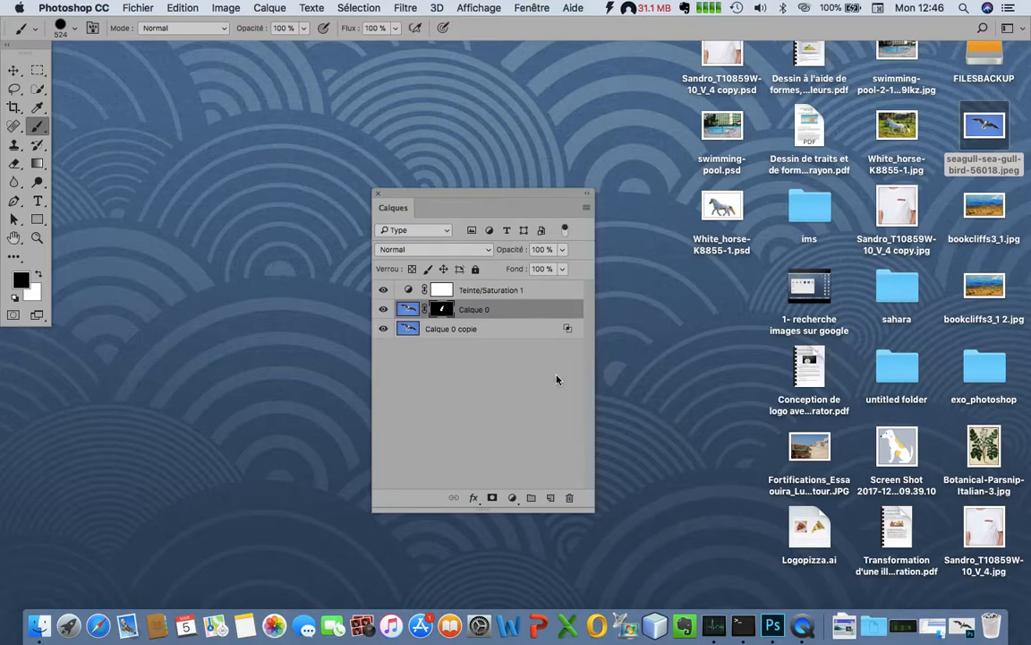
{"action": "left_click", "coordinate": [932, 625]}
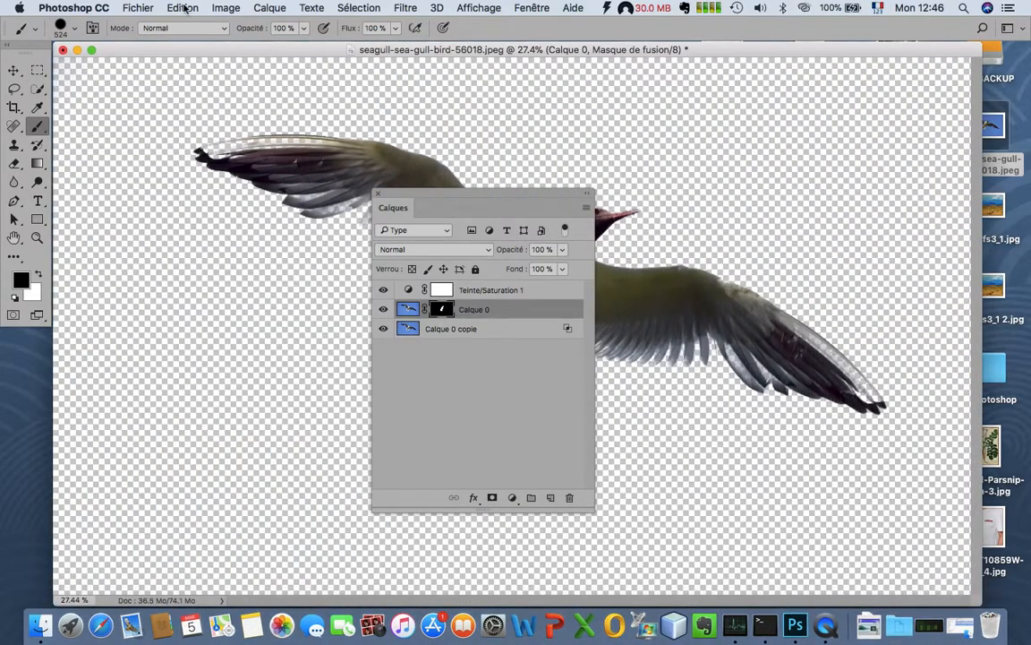
Save the cutout to the Desktop as seagull-sea-gull-bird-56018.psd in Photoshop format with its layers
{"action": "left_click", "coordinate": [134, 9]}
{"action": "left_click", "coordinate": [170, 142]}
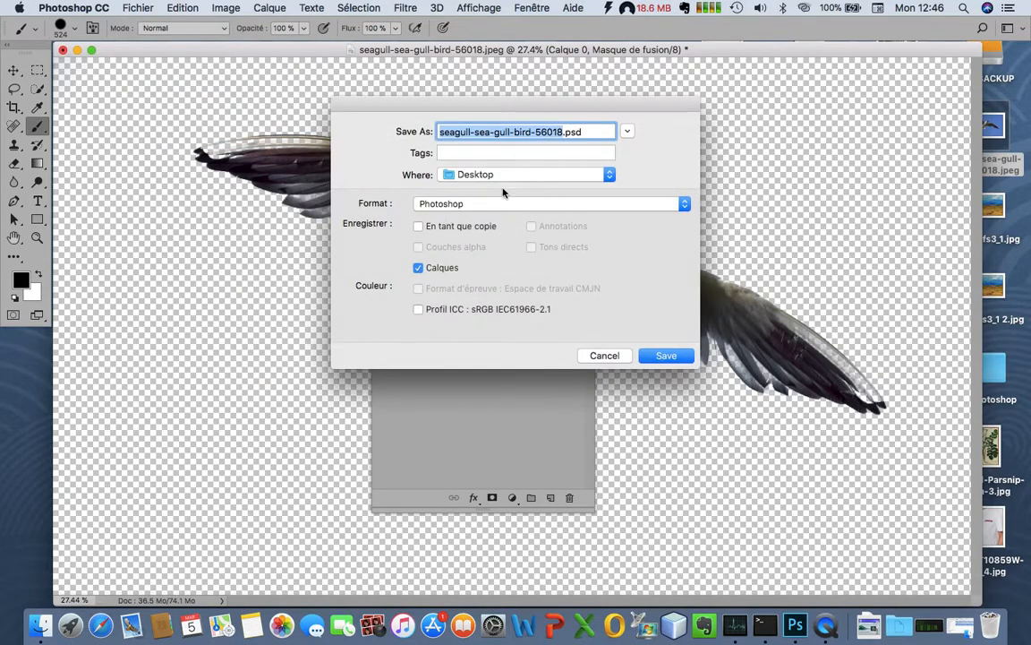
{"action": "left_click", "coordinate": [666, 356]}
{"action": "left_click", "coordinate": [507, 146]}
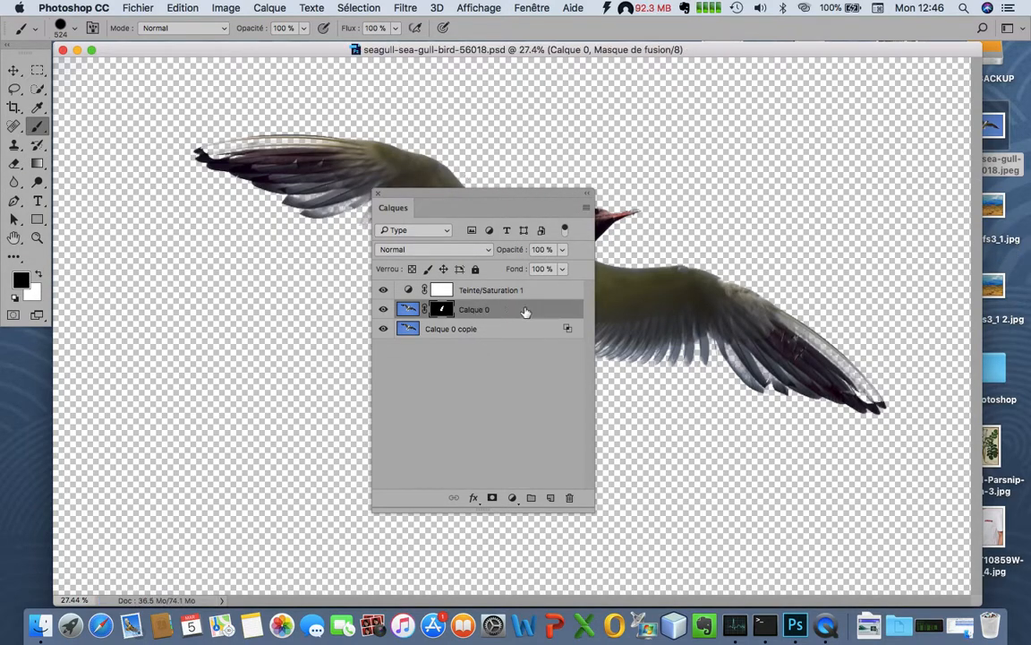
Open the Essaouira fortifications JPG from the desktop in Adobe Photoshop CC 2017 and uncover the middle of the photo
{"action": "left_click", "coordinate": [76, 52]}
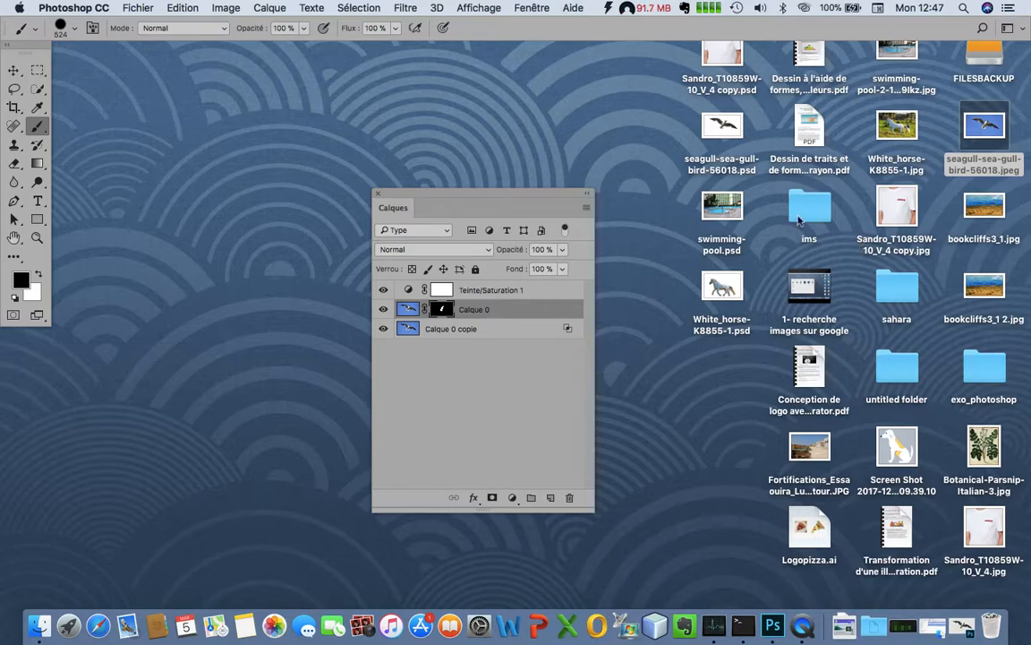
{"action": "left_click", "coordinate": [810, 448]}
{"action": "right_click", "coordinate": [810, 448]}
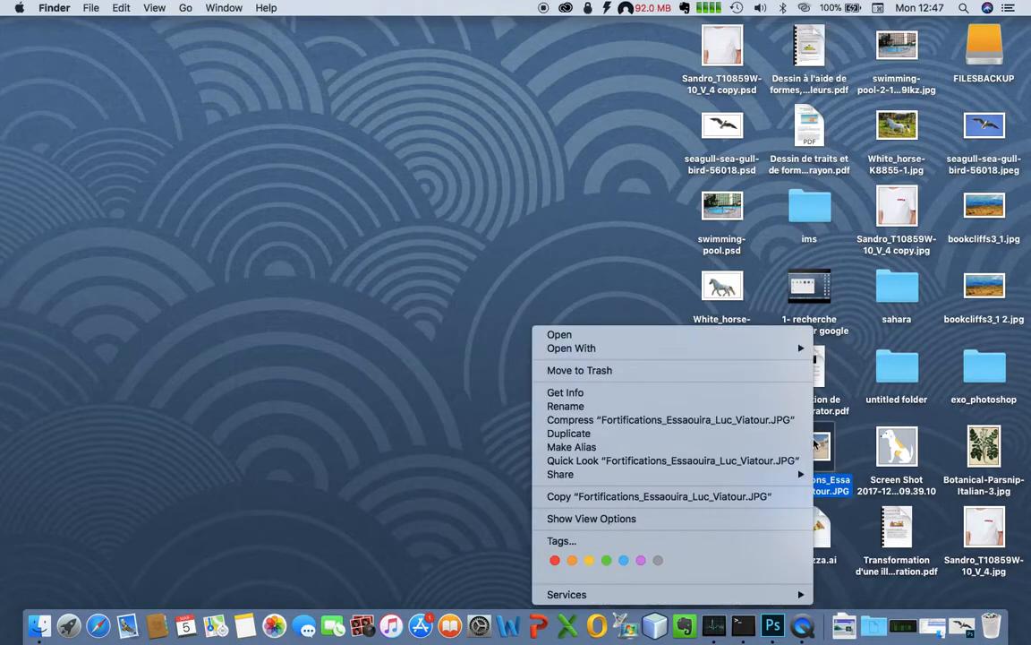
{"action": "mouse_move", "coordinate": [718, 347]}
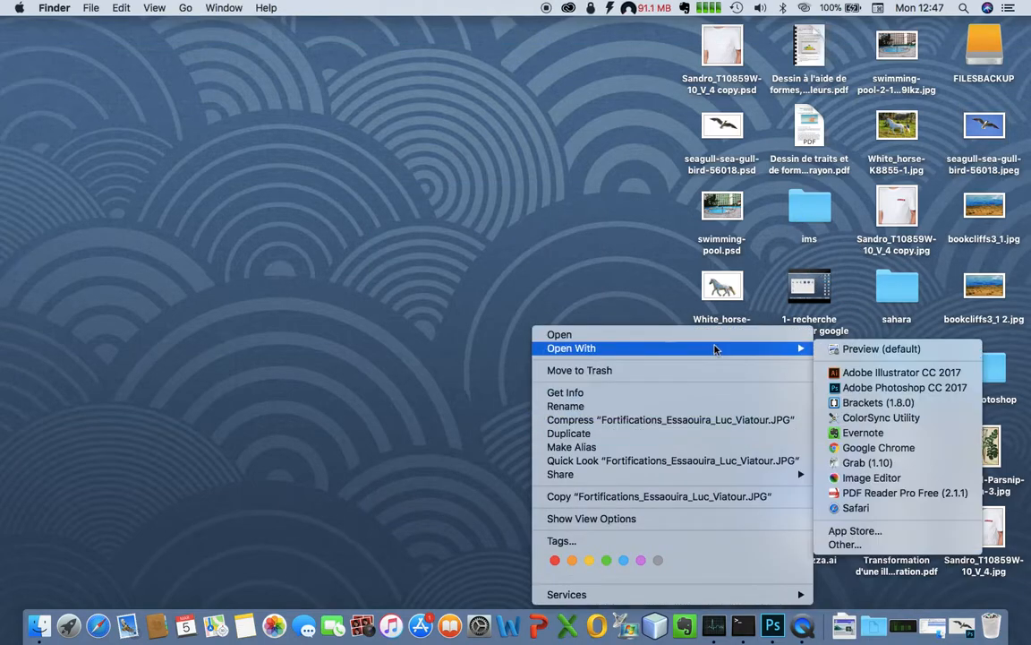
{"action": "left_click", "coordinate": [860, 385]}
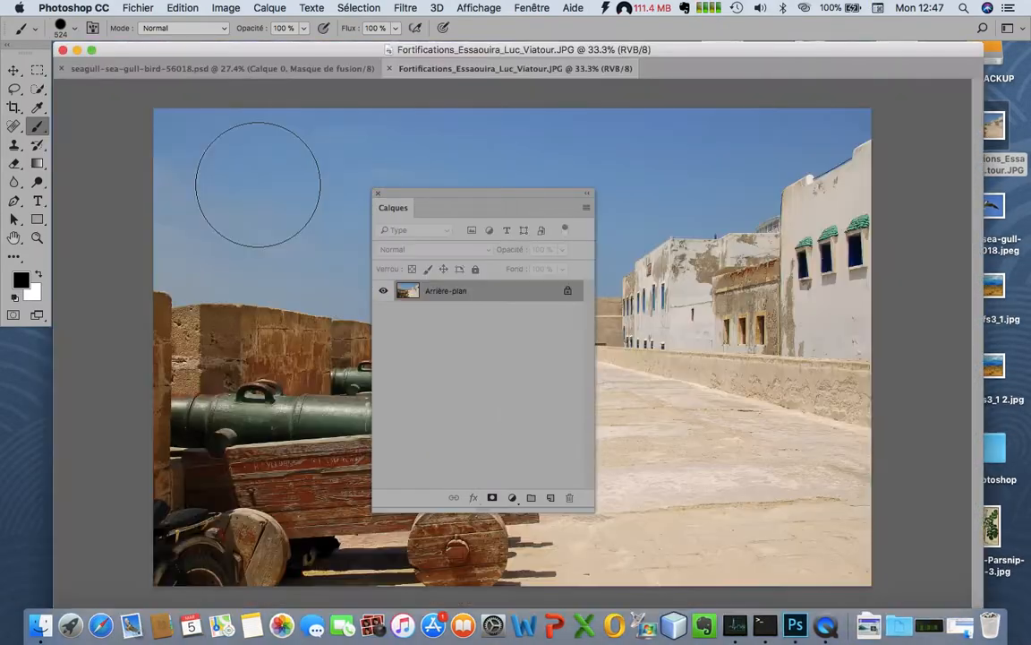
{"action": "mouse_move", "coordinate": [440, 193]}
{"action": "left_mouse_down"}
{"action": "mouse_move", "coordinate": [792, 214]}
{"action": "mouse_move", "coordinate": [774, 217]}
{"action": "left_mouse_up"}
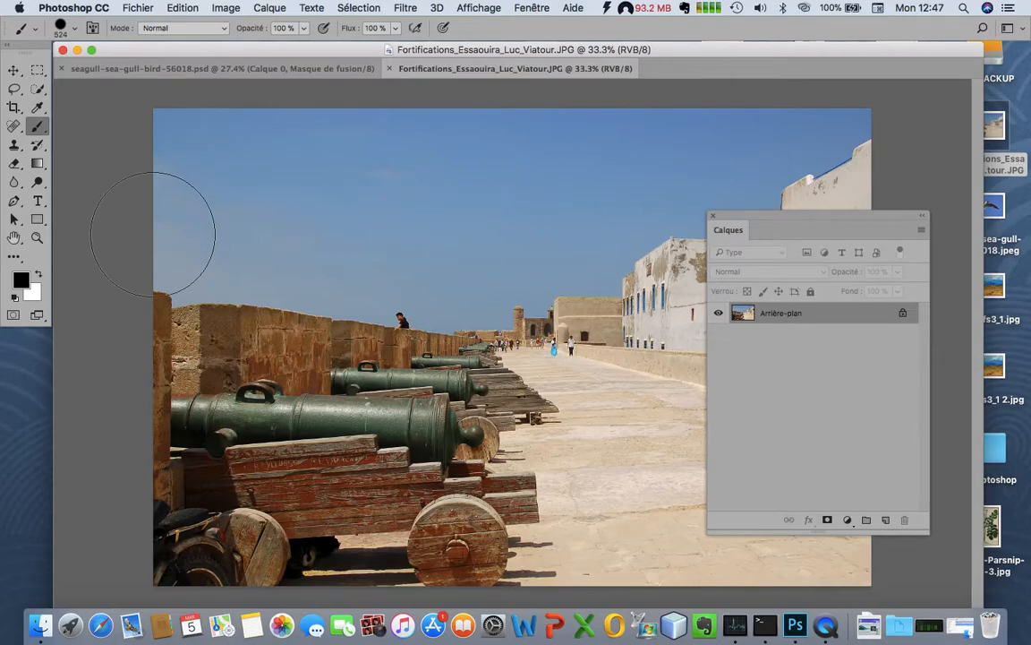
Group the seagull document's Hue/Saturation layer, Calque 0 and Calque 0 copie, and name the group Mouette
{"action": "left_click", "coordinate": [255, 70]}
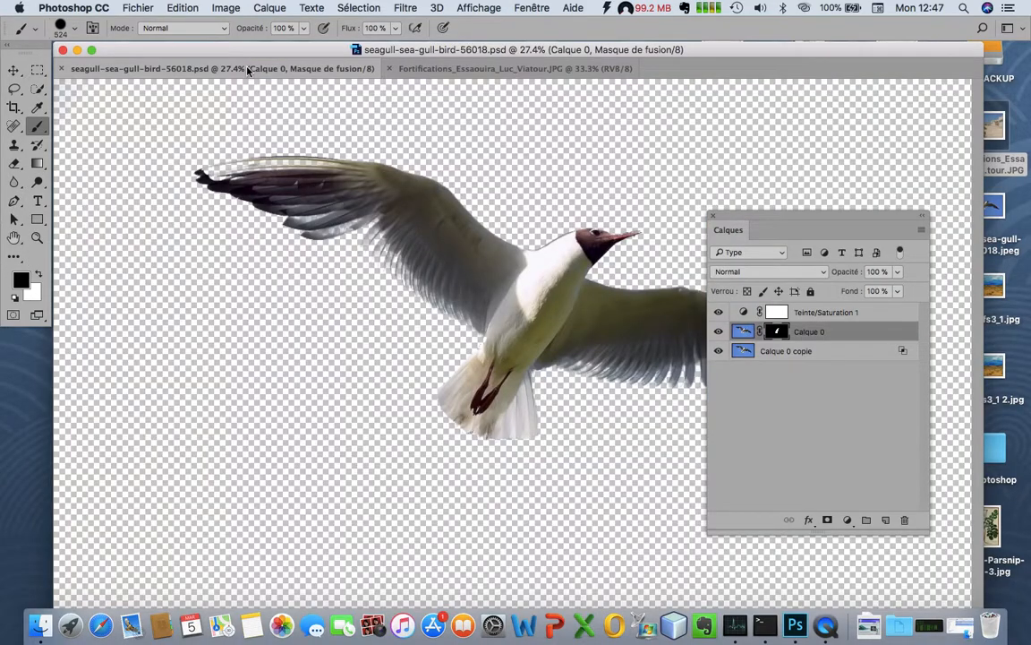
{"action": "left_click", "coordinate": [457, 68]}
{"action": "left_click", "coordinate": [234, 69]}
{"action": "left_click", "coordinate": [803, 312]}
{"action": "left_click", "coordinate": [813, 351], "text": "shift"}
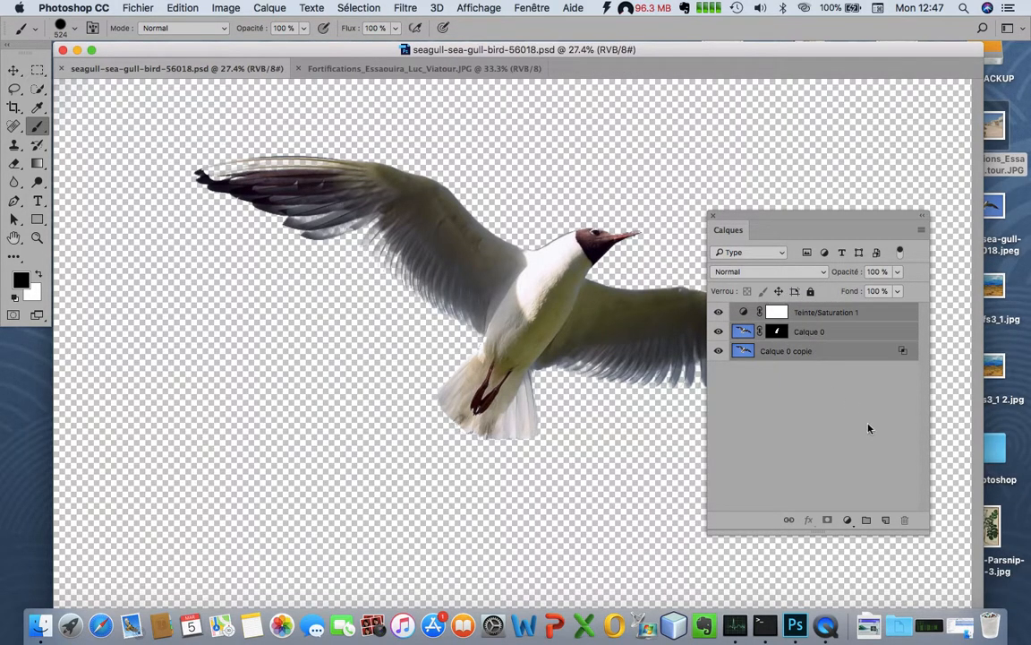
{"action": "left_click", "coordinate": [867, 521]}
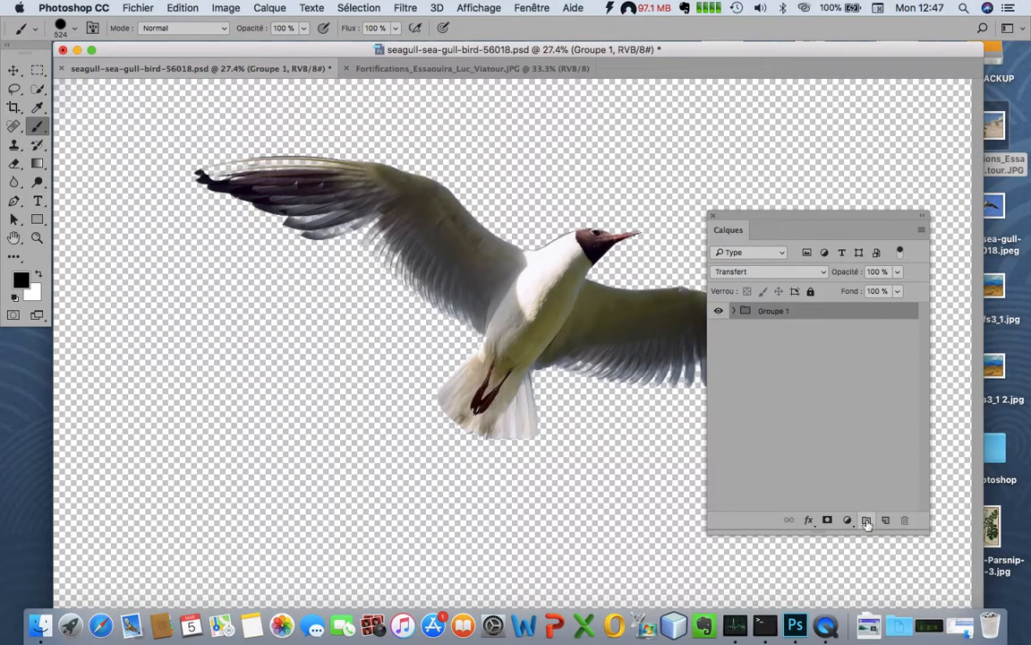
{"action": "double_click", "coordinate": [768, 311]}
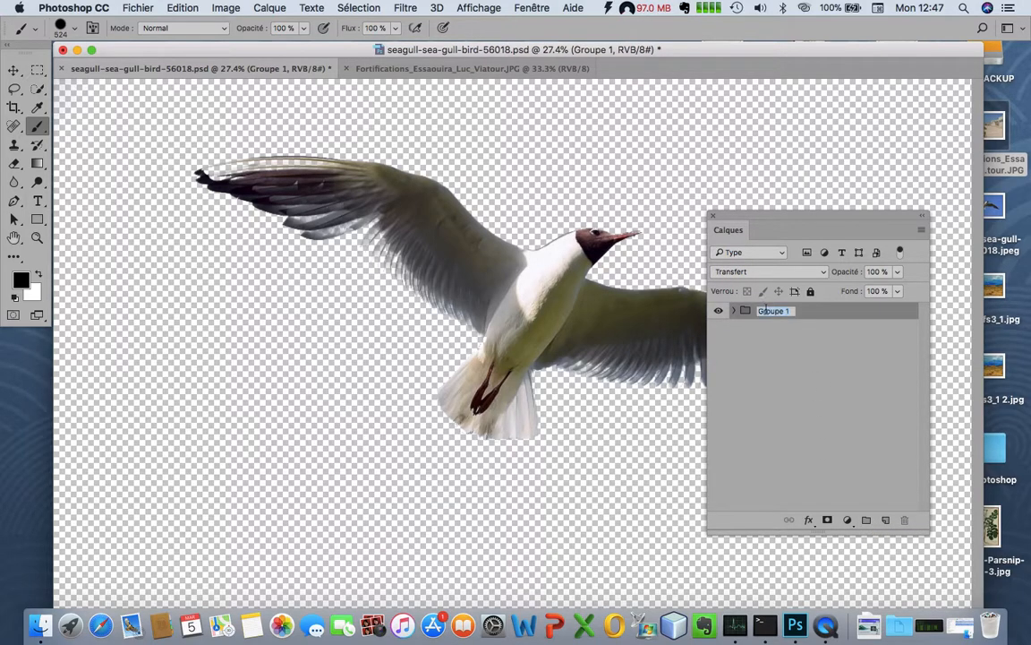
{"action": "type", "text": "Mouette"}
{"action": "key", "text": "Return"}
Copy the Mouette group into the fortifications photo and move the seagull down and to the right, in front of the cannons
{"action": "left_click_drag", "start_coordinate": [244, 70], "coordinate": [845, 104]}
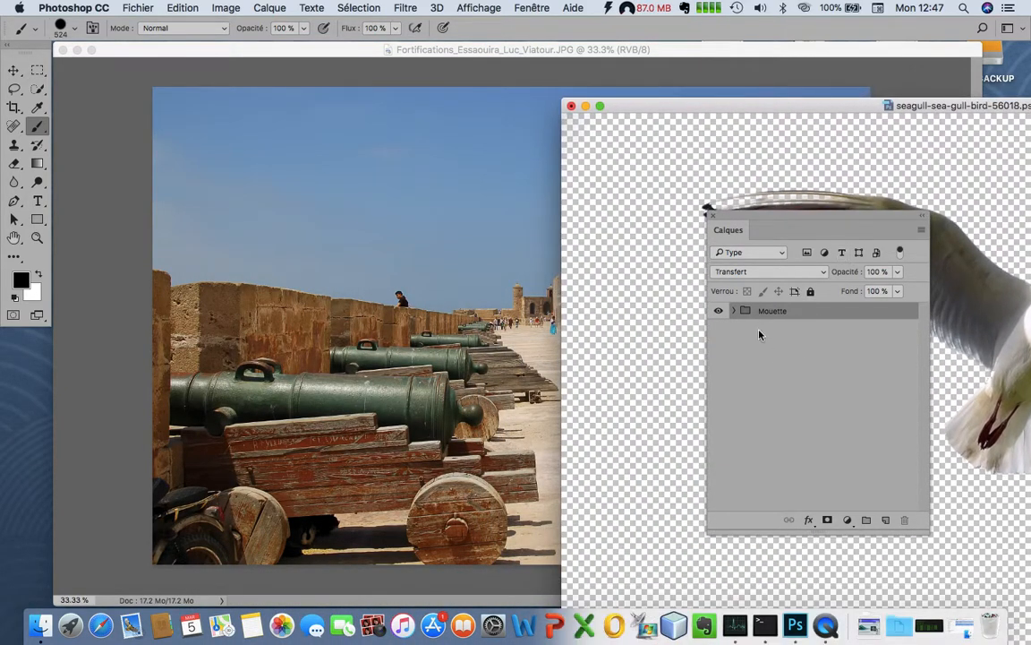
{"action": "left_click_drag", "start_coordinate": [762, 313], "coordinate": [362, 315]}
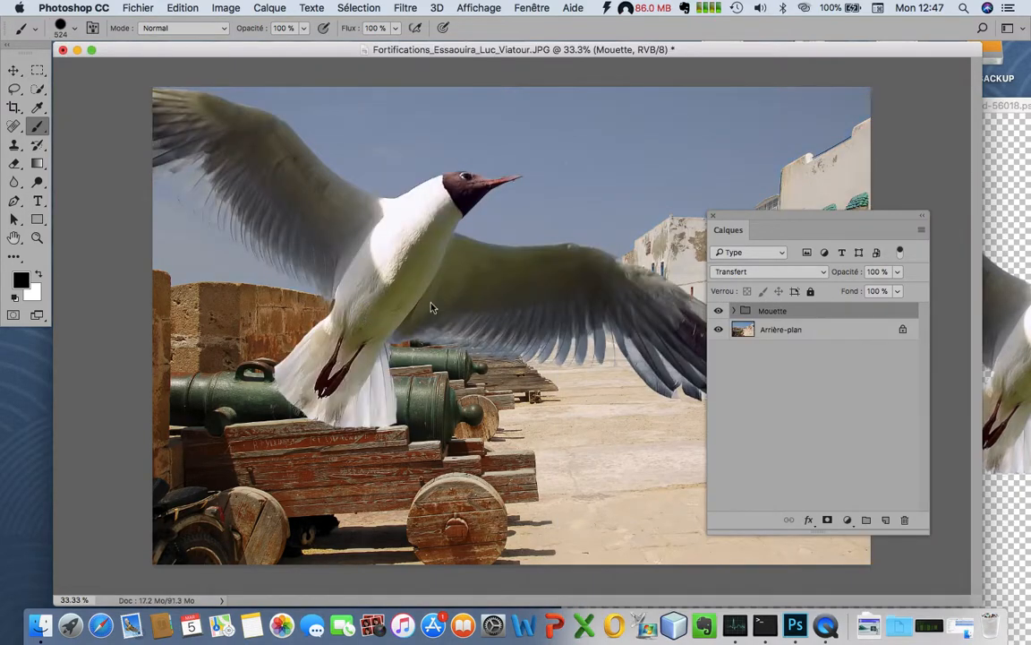
{"action": "left_click", "coordinate": [14, 71]}
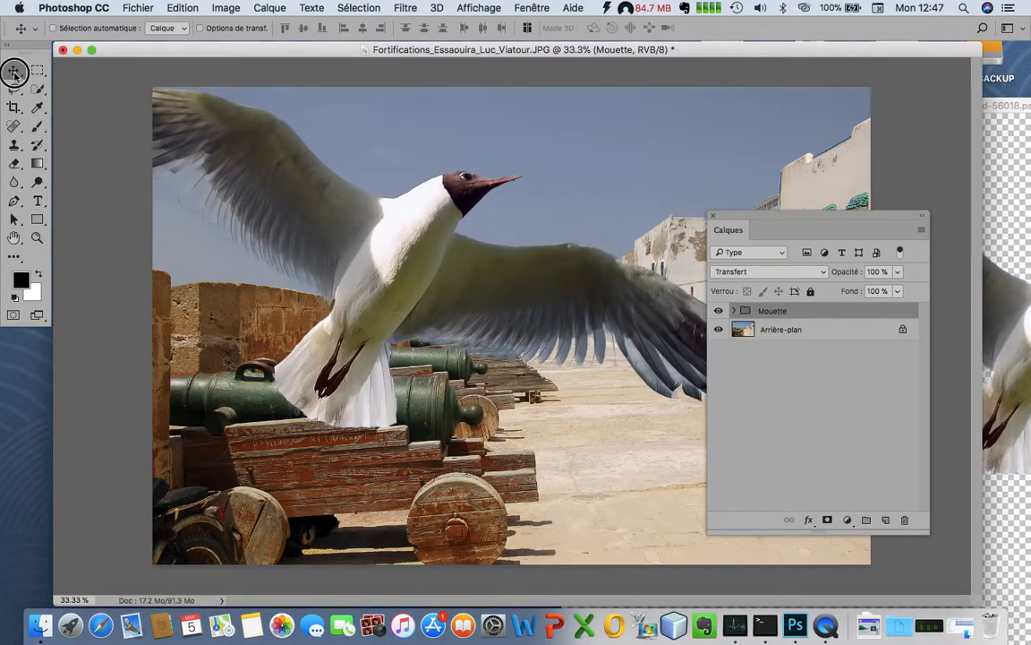
{"action": "left_click_drag", "start_coordinate": [400, 266], "coordinate": [576, 347]}
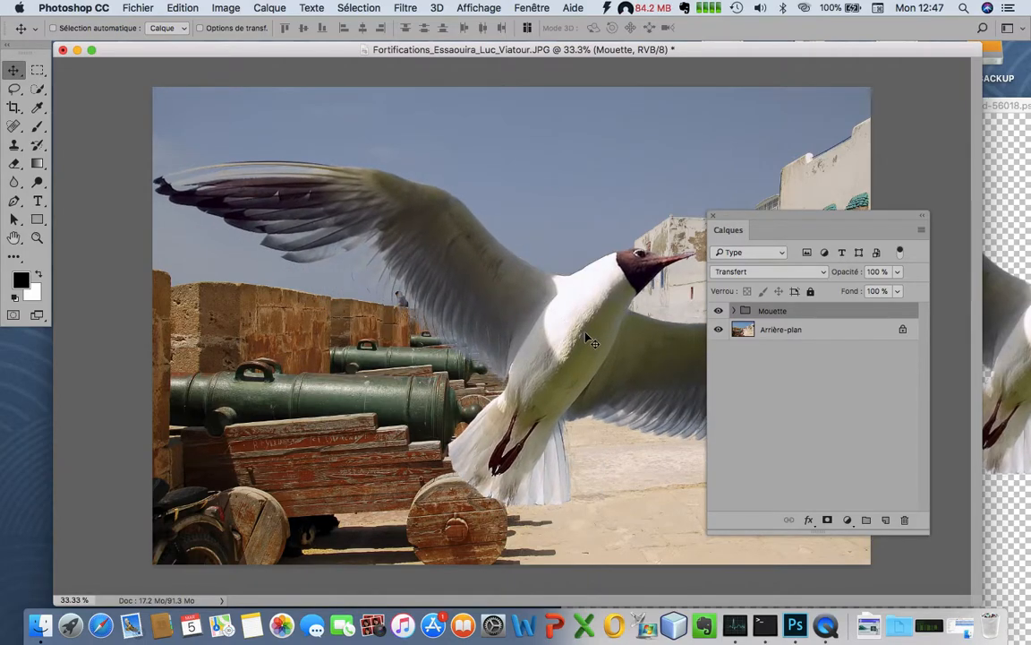
Delete the Mouette group from the fortifications photo and resample the photo to 400% of its width and height, keeping 300 pixels/inch
{"action": "left_click_drag", "start_coordinate": [750, 216], "coordinate": [820, 183]}
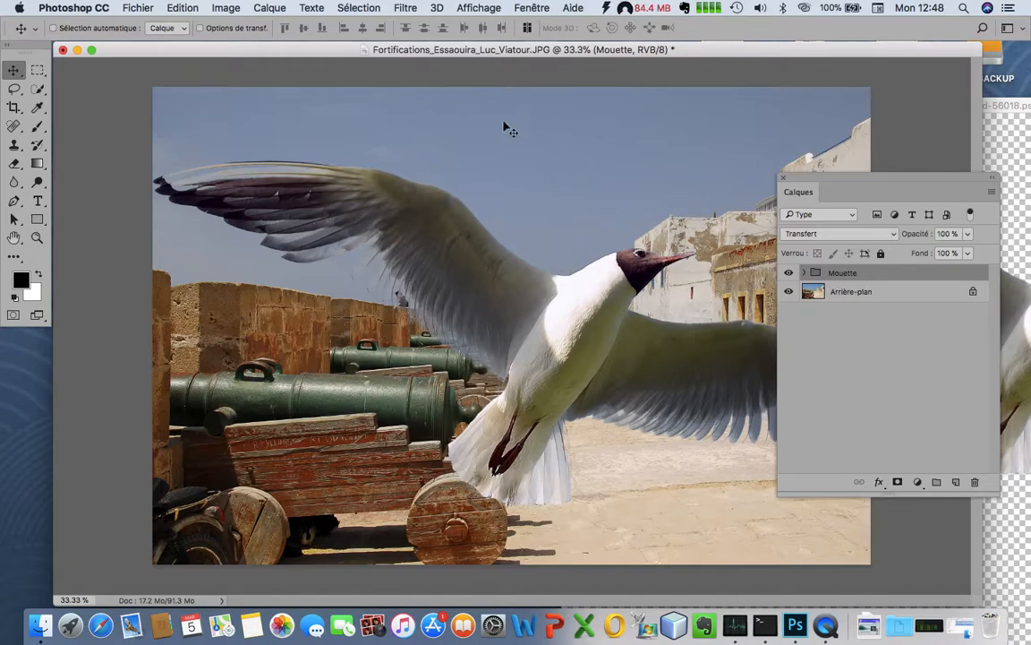
{"action": "left_click_drag", "start_coordinate": [817, 274], "coordinate": [975, 481]}
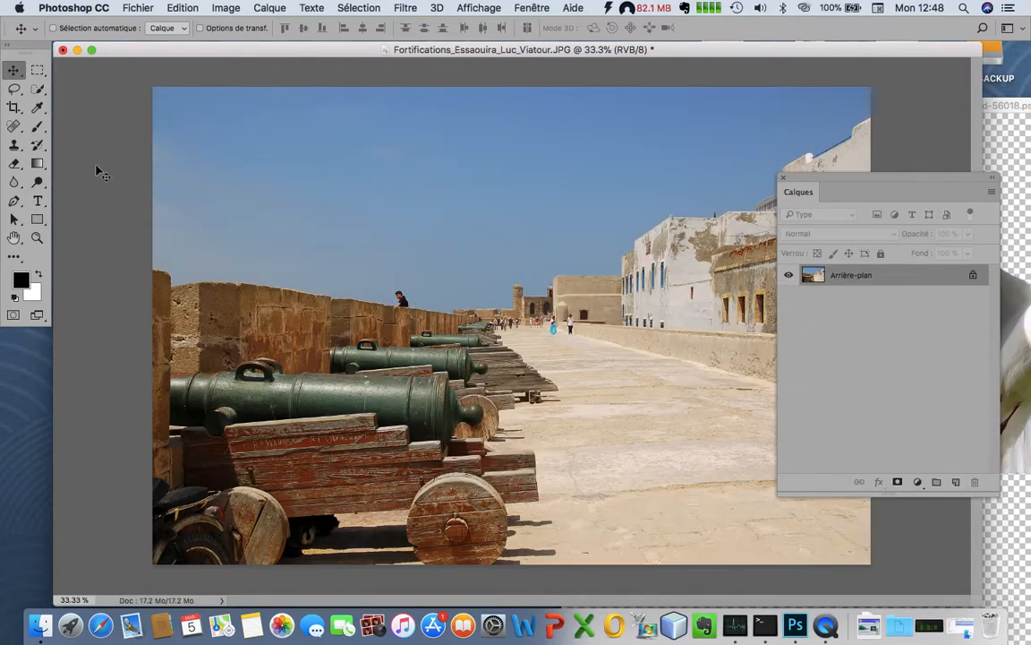
{"action": "left_click", "coordinate": [215, 9]}
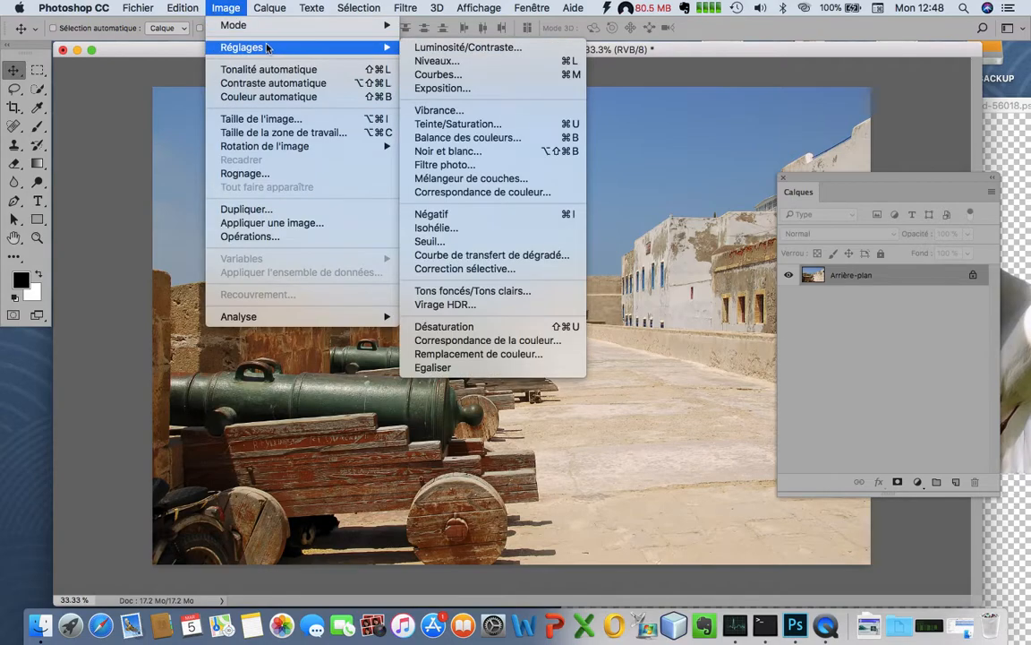
{"action": "left_click", "coordinate": [263, 120]}
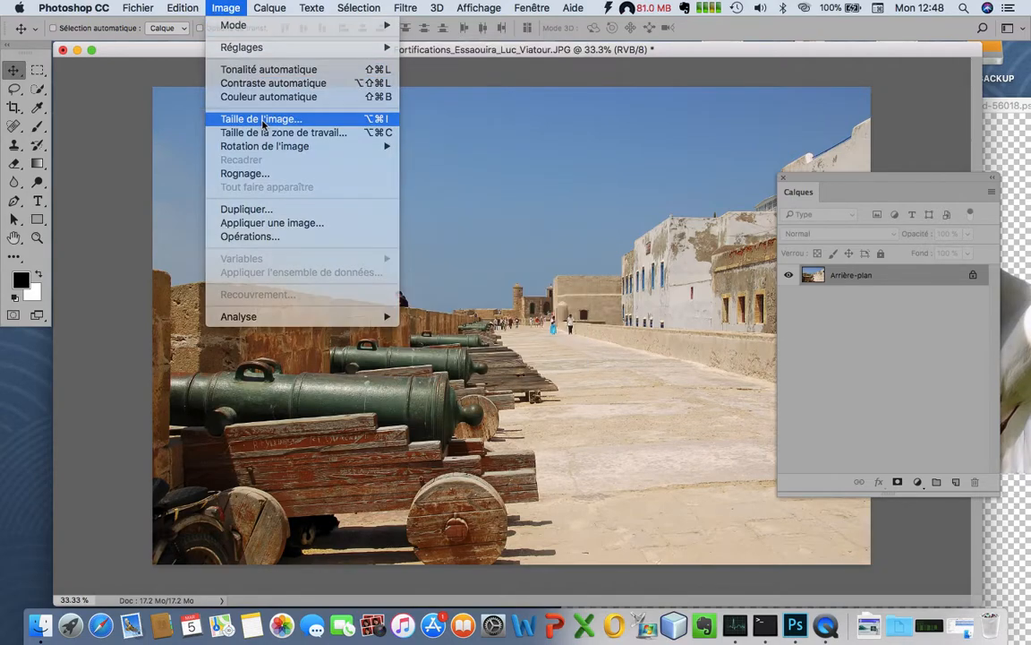
{"action": "left_click_drag", "start_coordinate": [380, 76], "coordinate": [490, 106]}
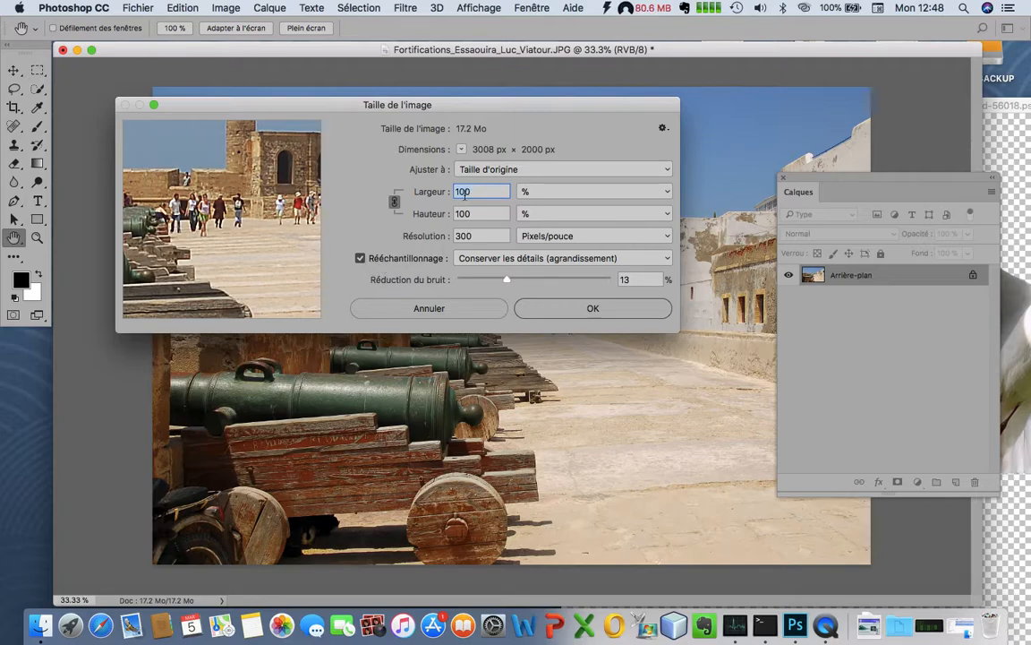
{"action": "type", "text": "400"}
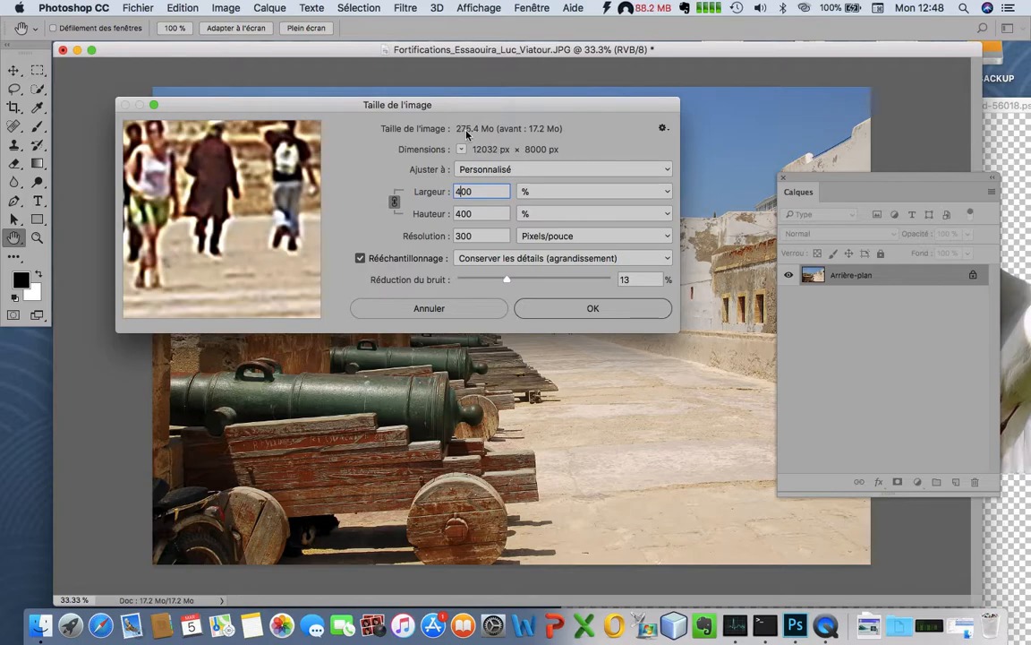
{"action": "left_click", "coordinate": [551, 309]}
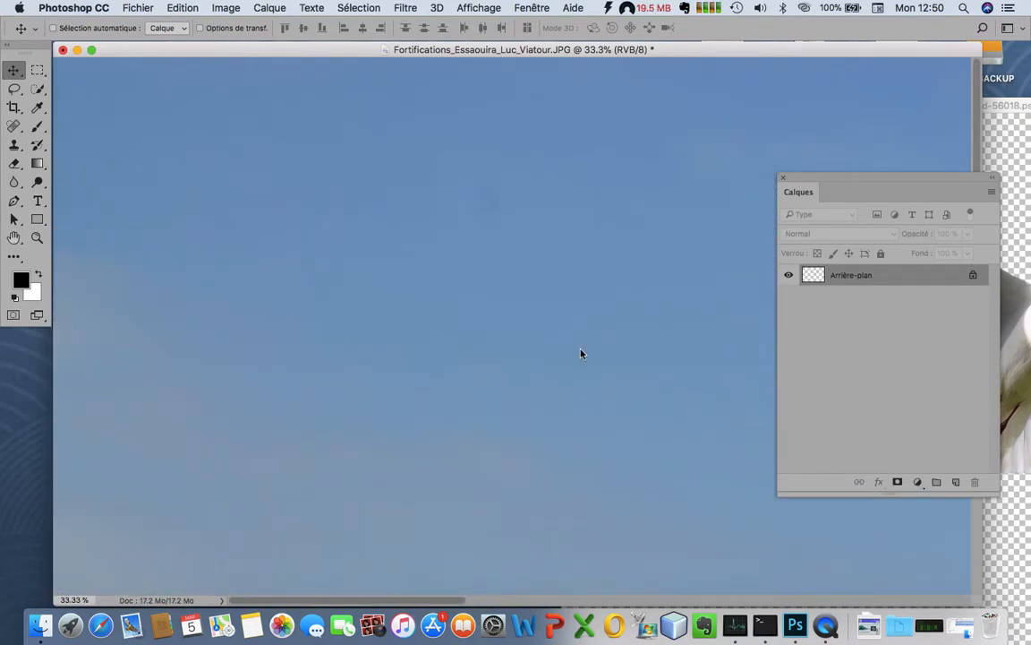
{"action": "left_click", "coordinate": [14, 238]}
{"action": "double_click", "coordinate": [13, 238]}
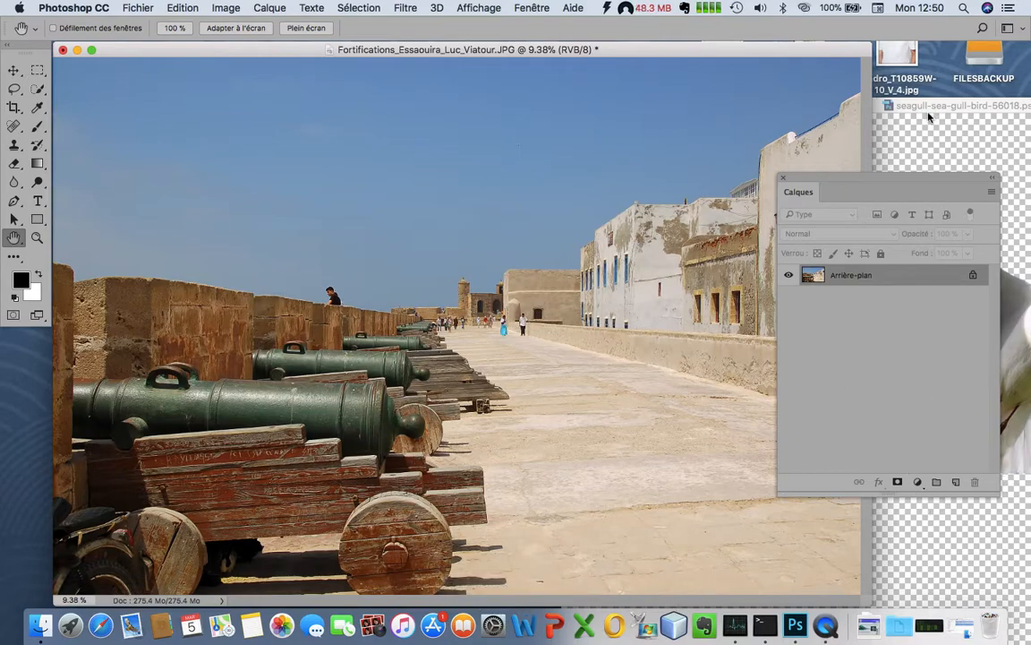
Copy the Mouette group from the seagull document into the enlarged photo and move the seagull down and right over the paved walkway
{"action": "left_click", "coordinate": [891, 105]}
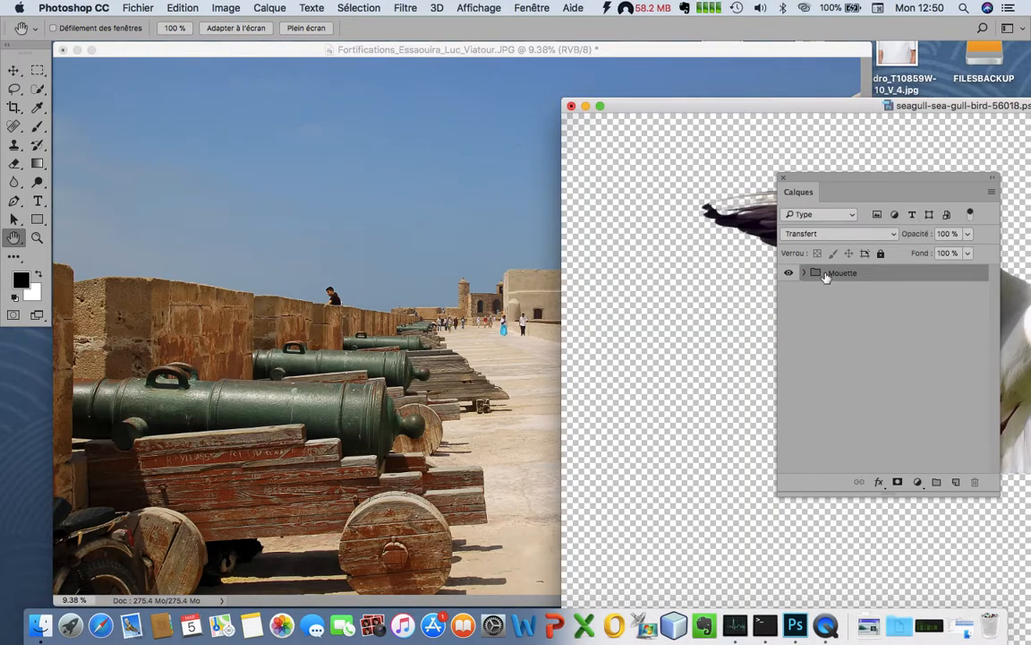
{"action": "left_click_drag", "start_coordinate": [823, 278], "coordinate": [403, 320]}
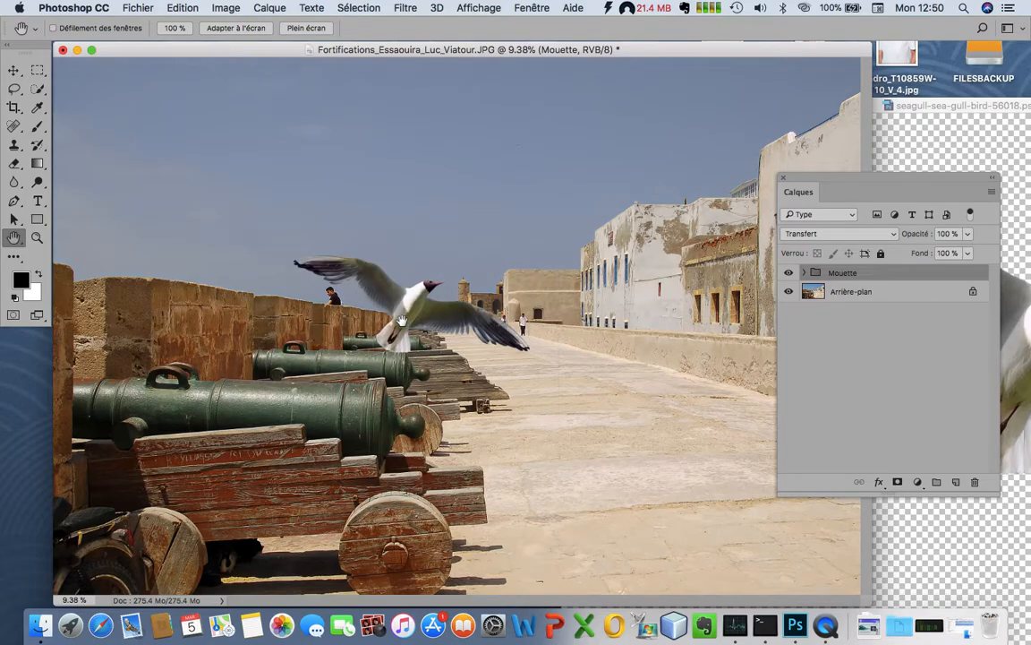
{"action": "left_click", "coordinate": [414, 305]}
{"action": "left_click", "coordinate": [14, 72]}
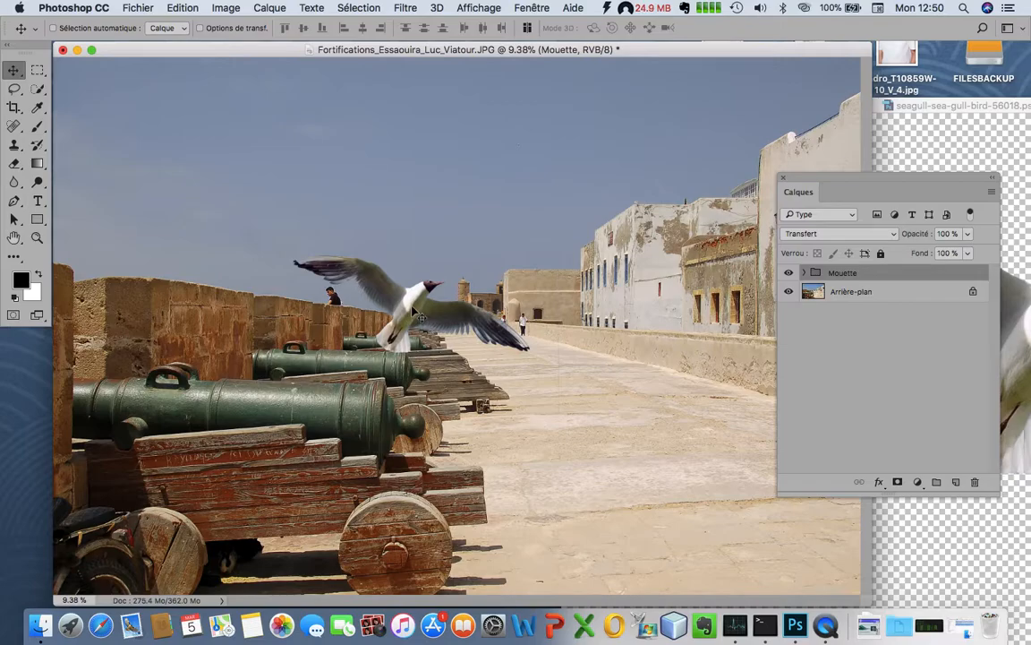
{"action": "left_click_drag", "start_coordinate": [411, 309], "coordinate": [504, 358]}
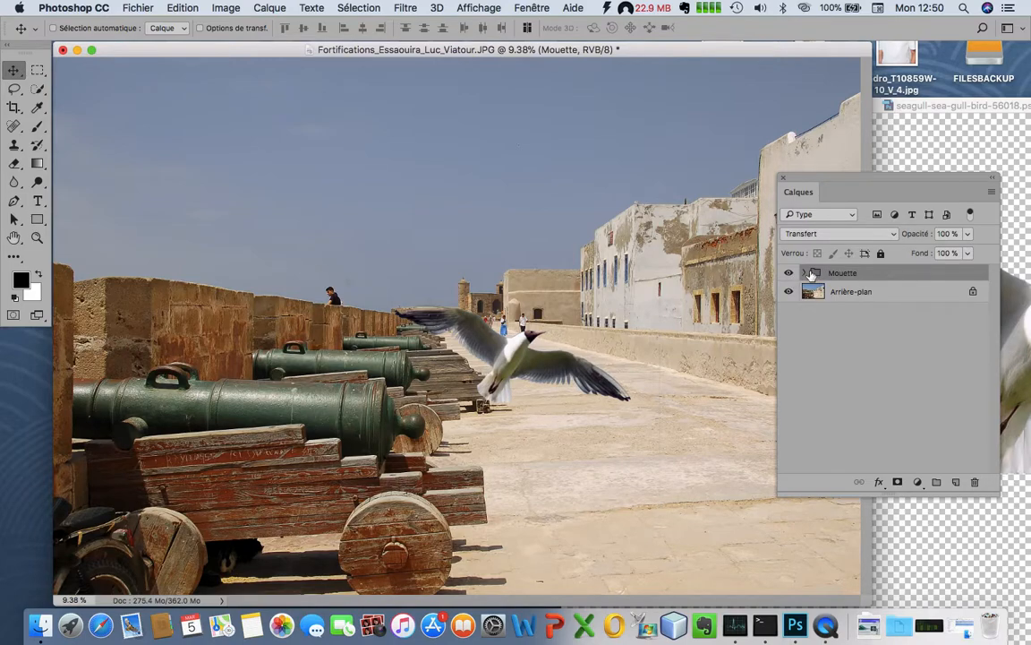
Try moving the seagull with automatic layer selection turned on, and undo the move of Calque 0
{"action": "left_click", "coordinate": [53, 28]}
{"action": "left_click_drag", "start_coordinate": [454, 325], "coordinate": [573, 437]}
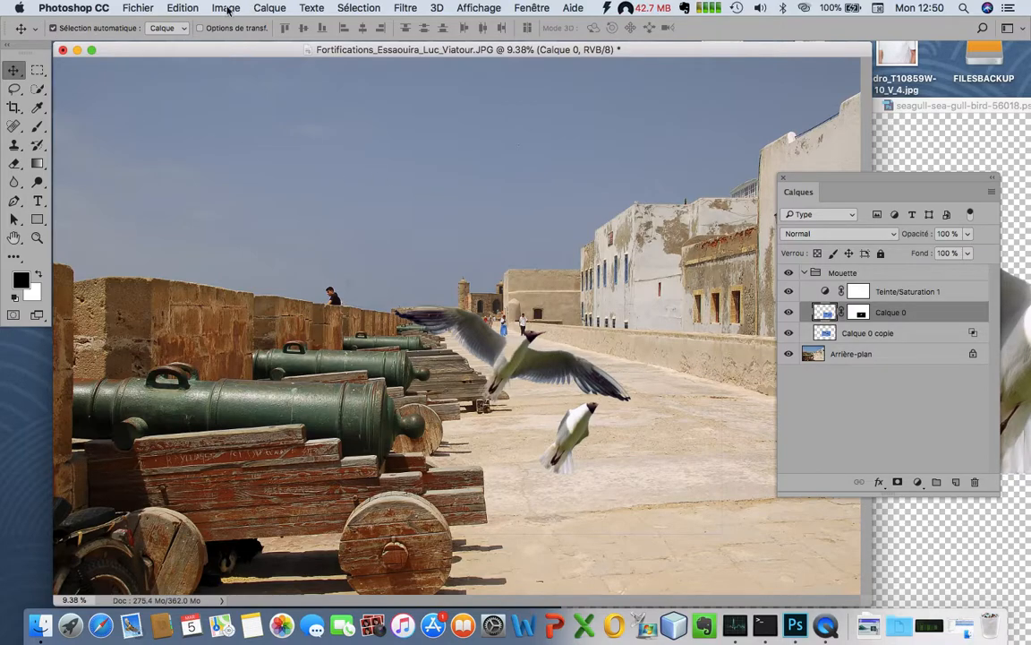
{"action": "left_click", "coordinate": [182, 8]}
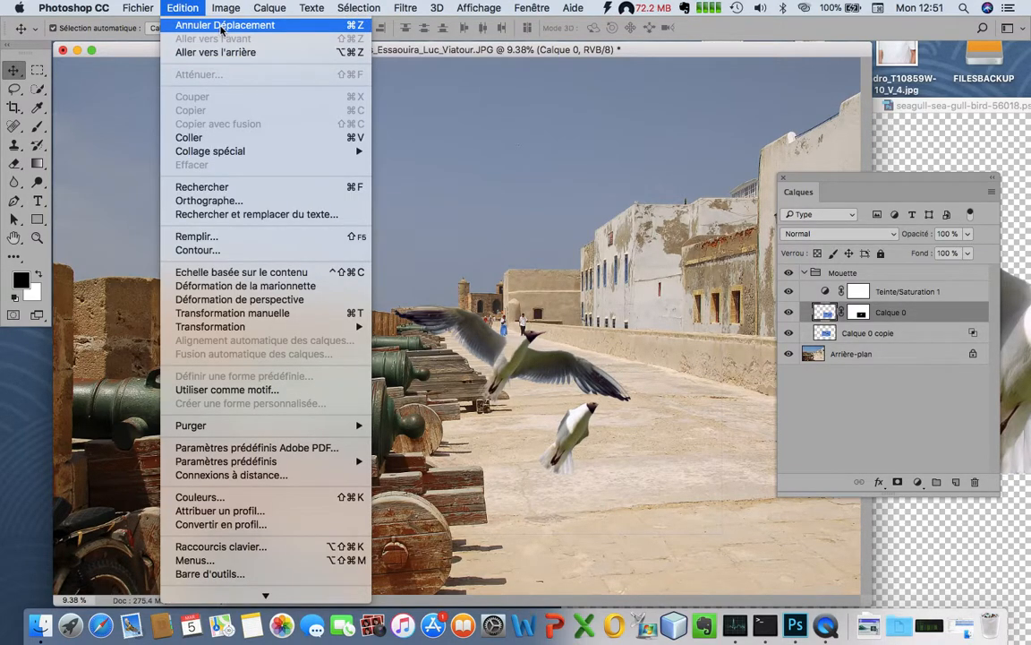
{"action": "left_click", "coordinate": [216, 27]}
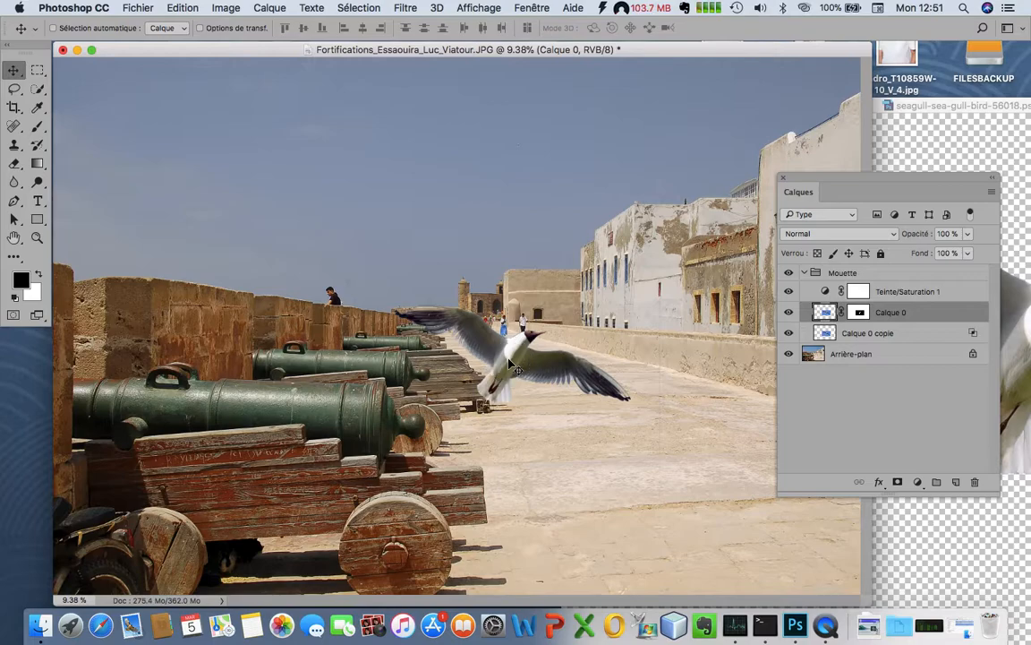
Collapse and select the Mouette group, and move the whole seagull right and slightly up over the walkway
{"action": "left_click", "coordinate": [805, 272]}
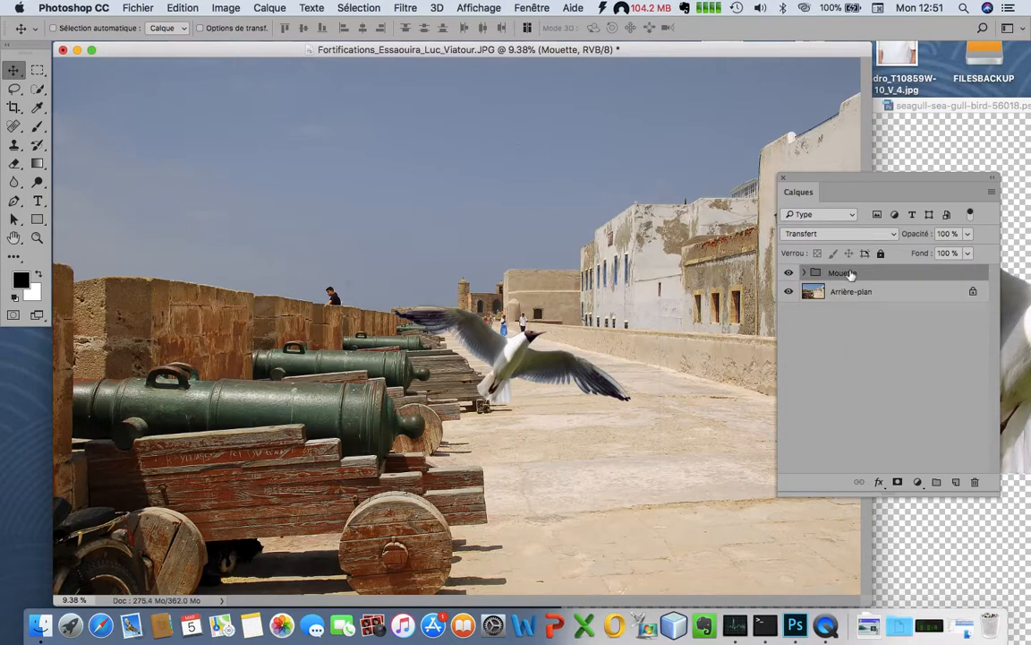
{"action": "left_click_drag", "start_coordinate": [512, 374], "coordinate": [601, 356]}
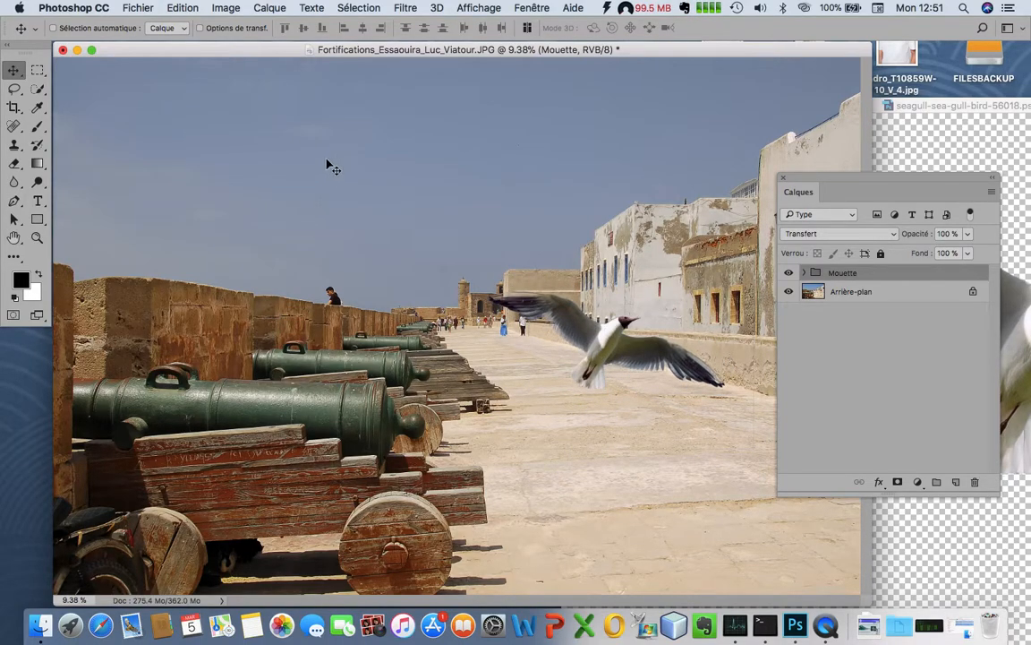